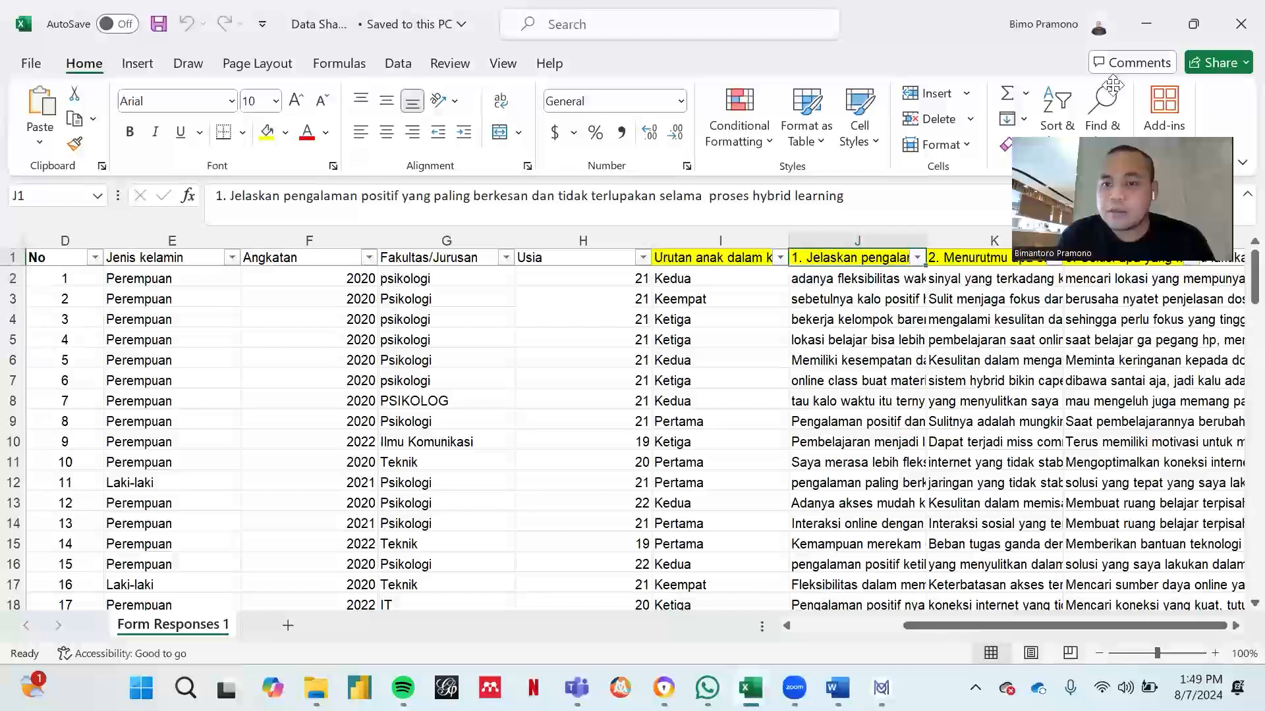
# - Read the first answers to the question about positive hybrid learning experiences in the Form Responses 1 sheet
pyautogui.click(832, 277)
pyautogui.click(863, 258)
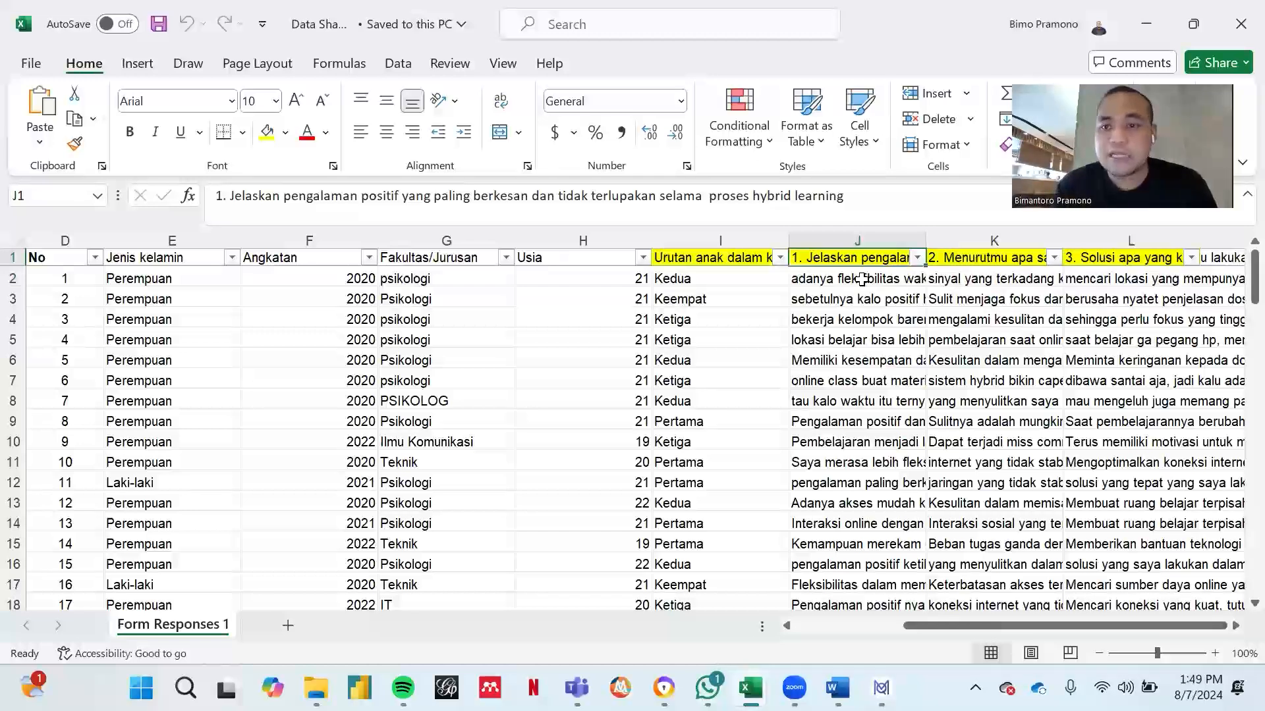
pyautogui.click(861, 279)
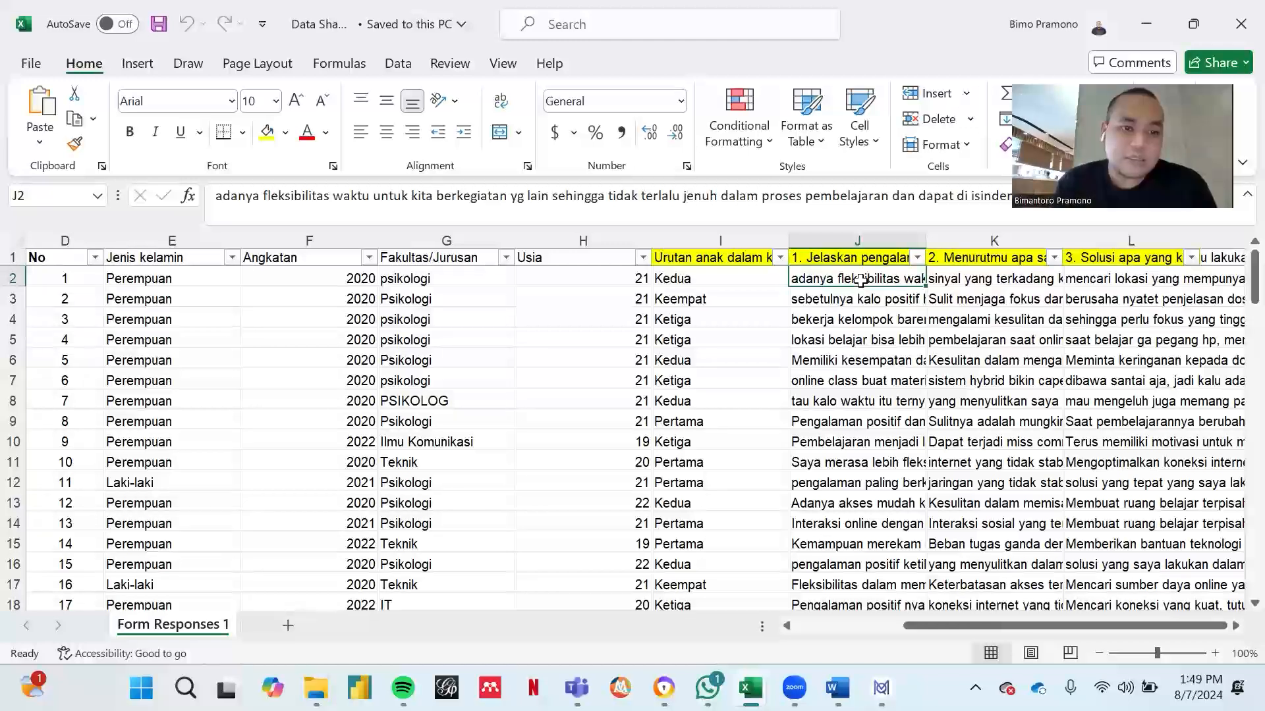
pyautogui.press('Down')
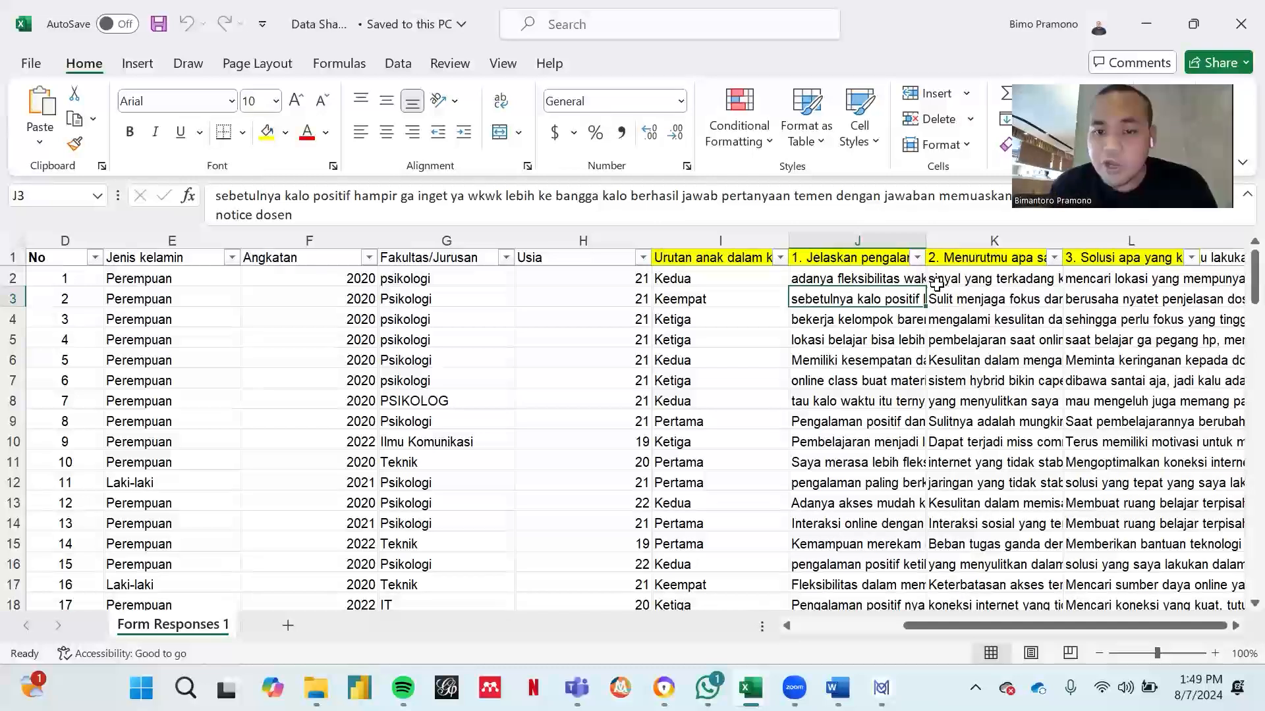
pyautogui.click(895, 279)
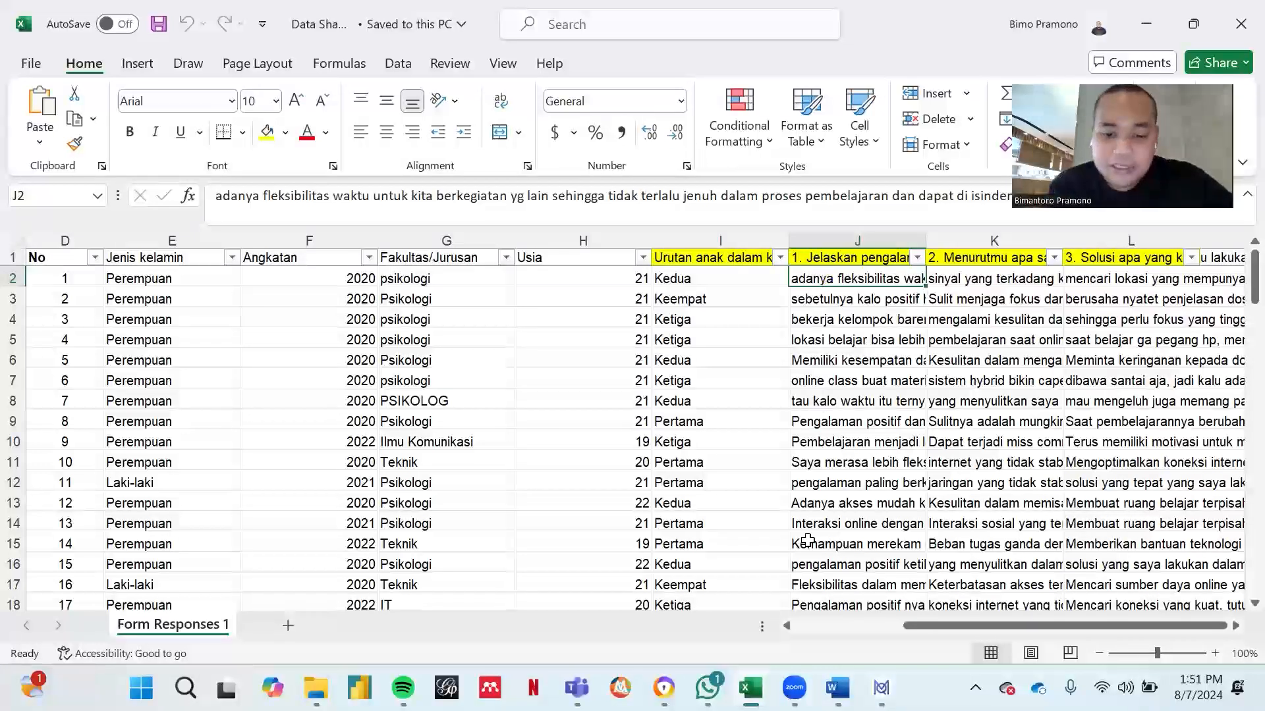
# - Switch to the Hasil Kuesioner - EM workbook and review its questions on abusive language, social media use and hate speech
pyautogui.moveTo(751, 688)
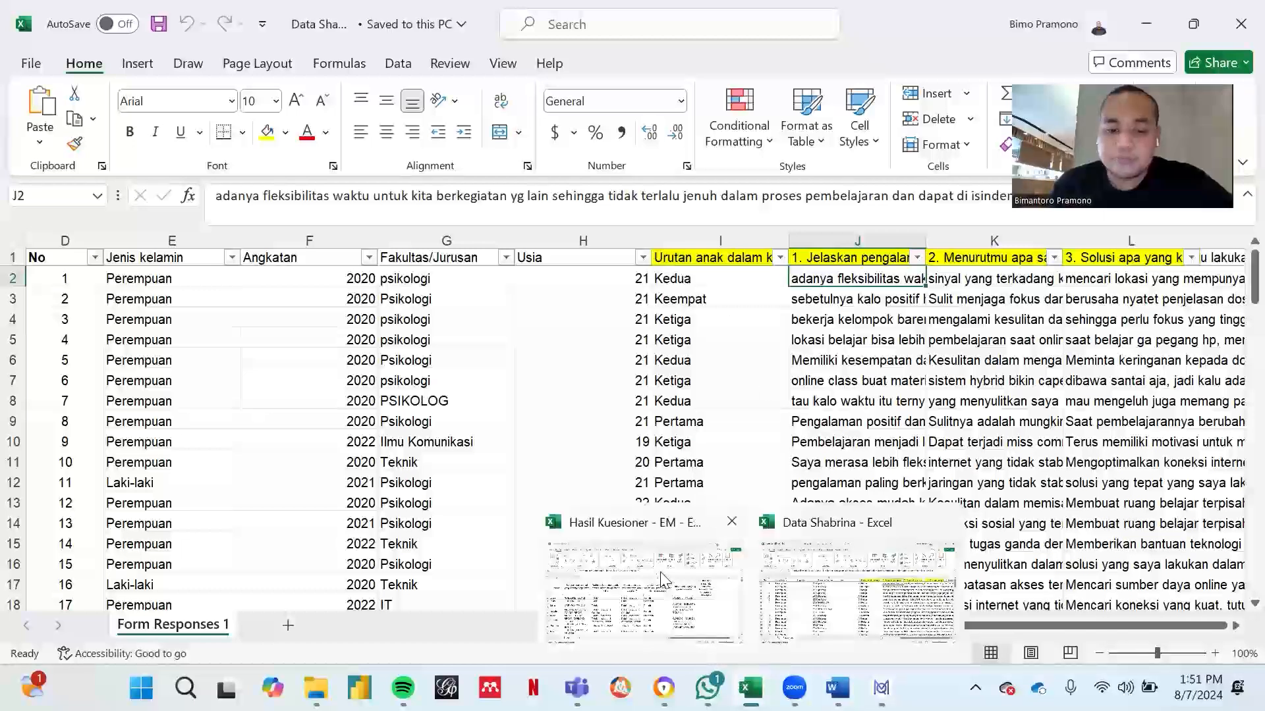
pyautogui.click(662, 579)
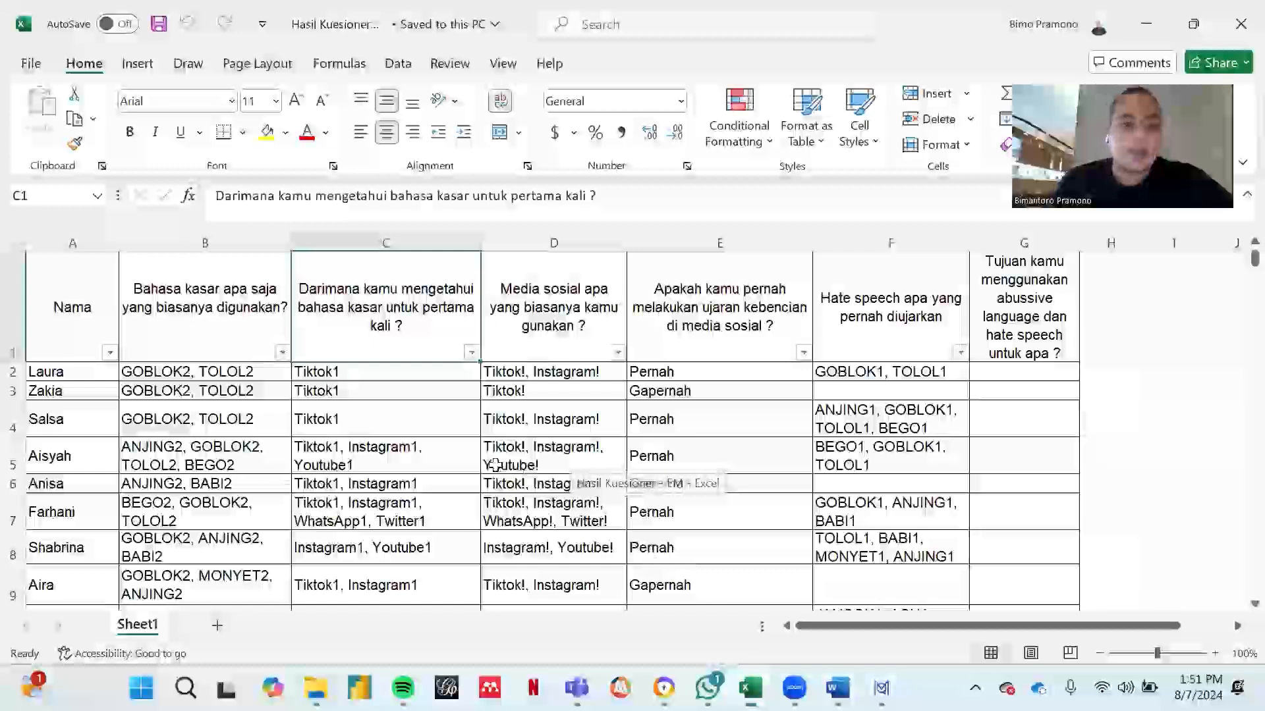
pyautogui.click(175, 331)
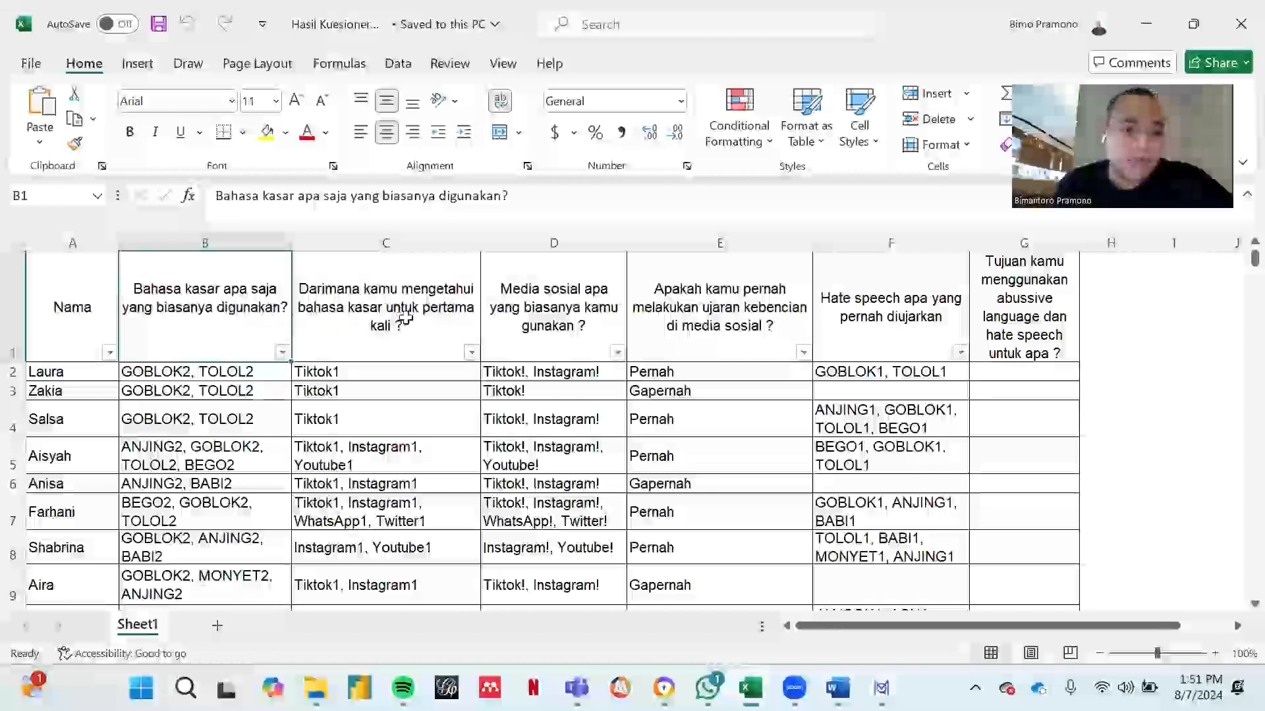
pyautogui.click(194, 371)
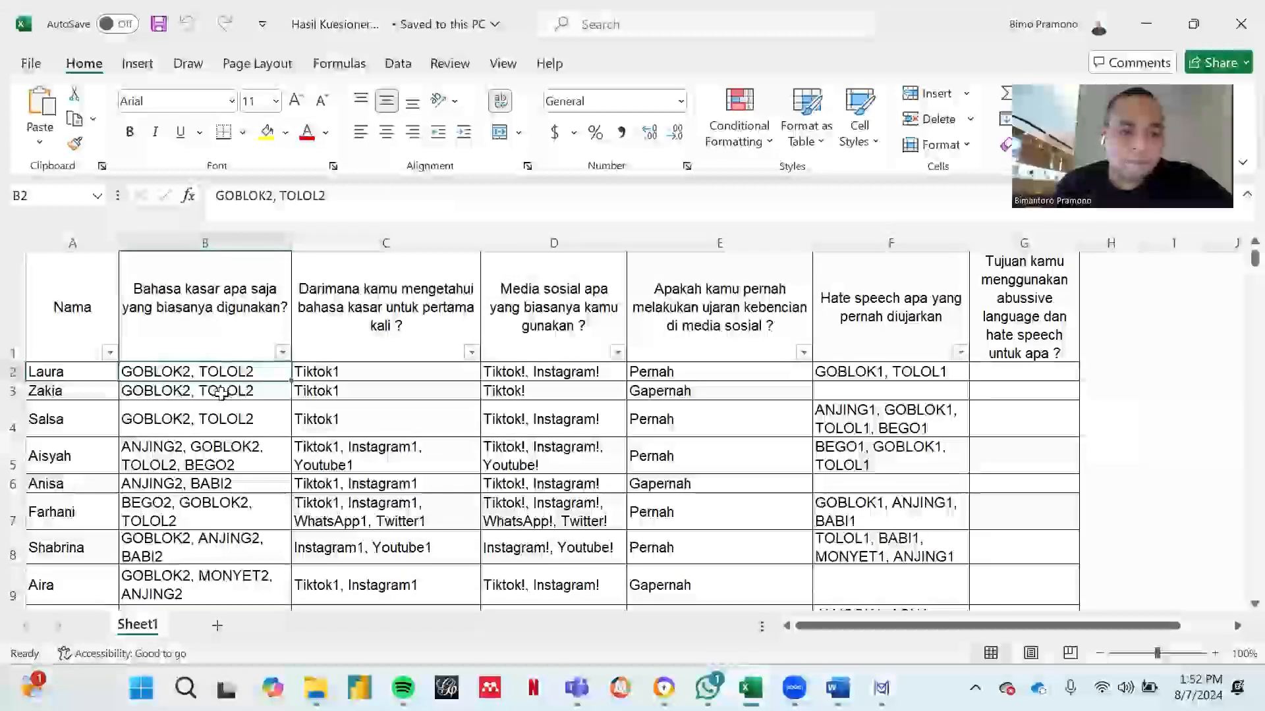
pyautogui.click(359, 326)
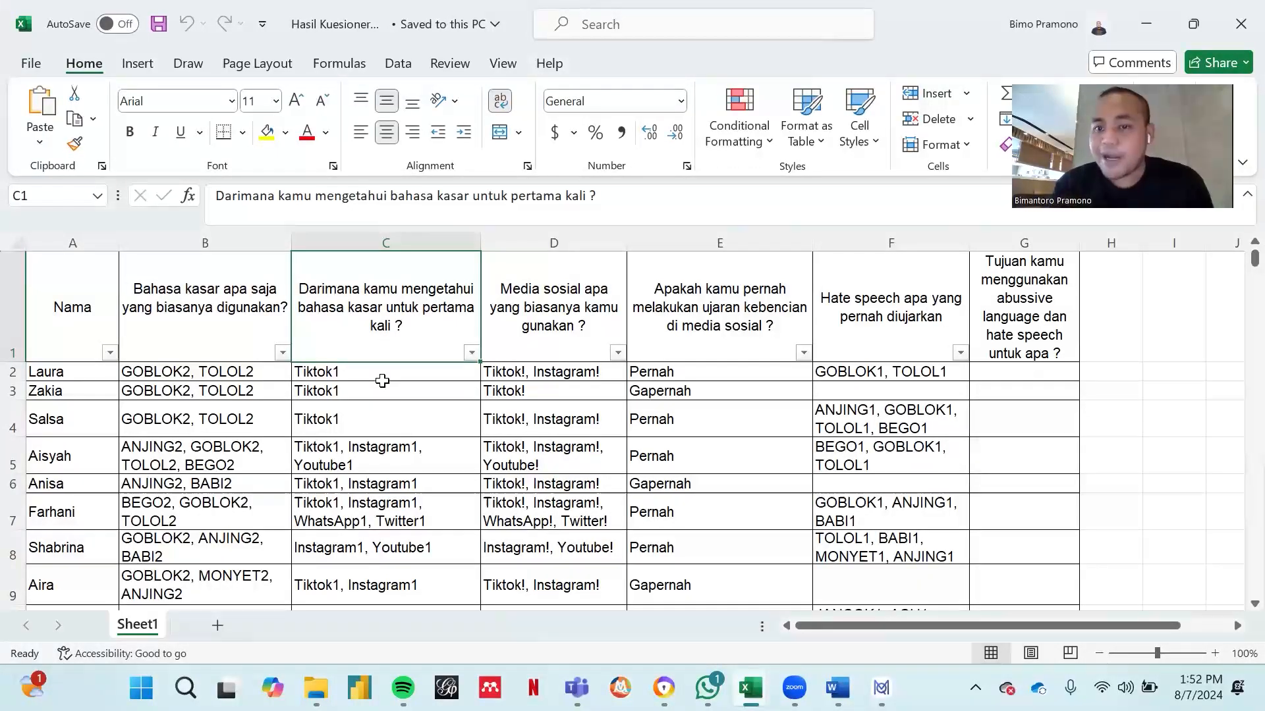
pyautogui.click(566, 327)
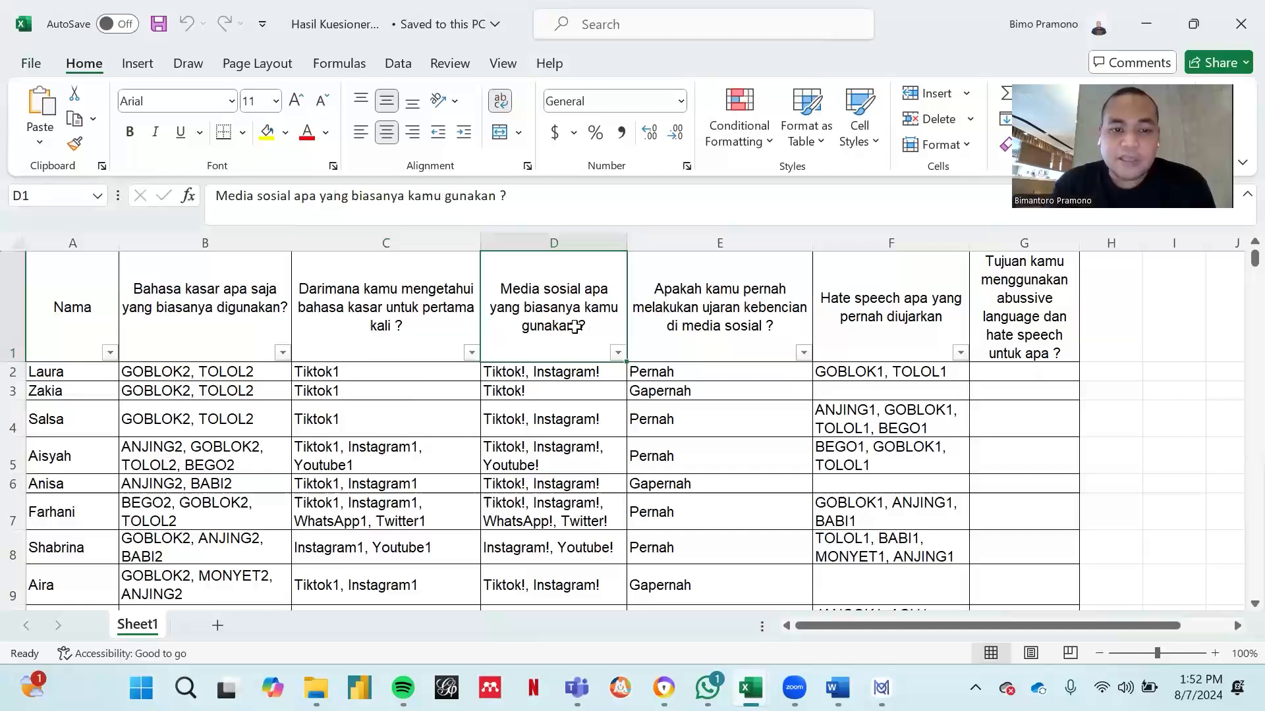
pyautogui.click(722, 339)
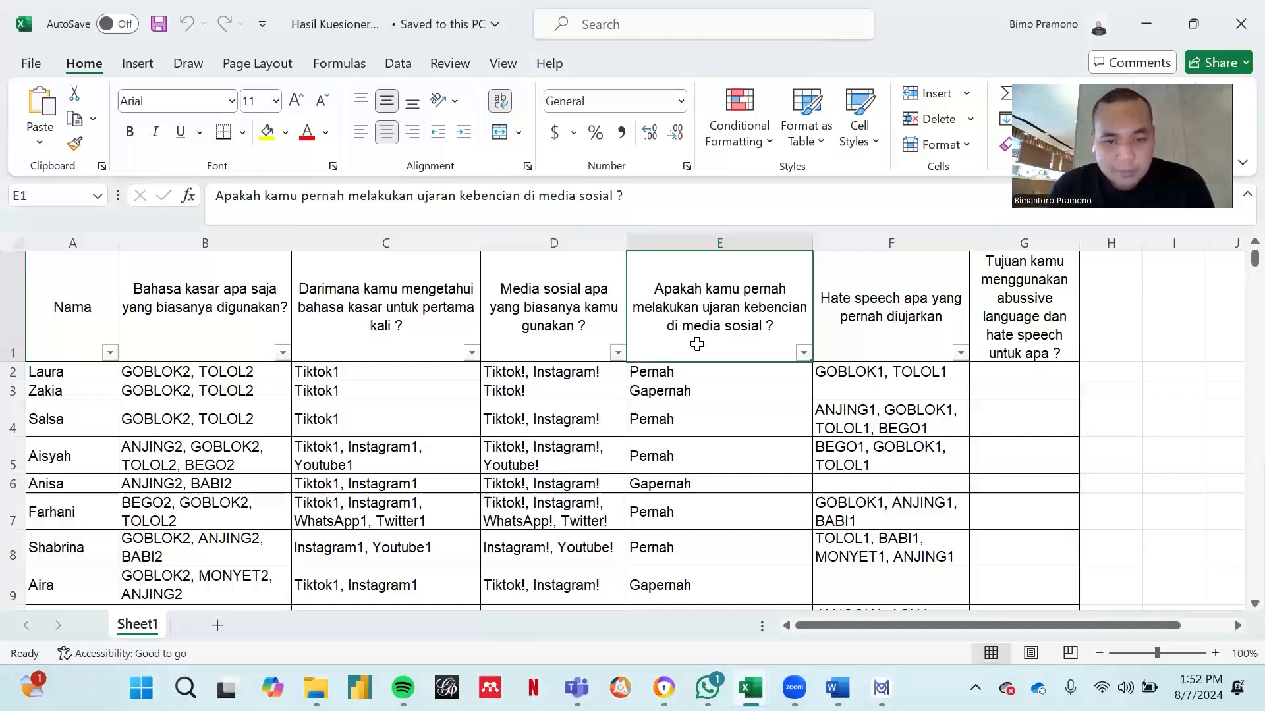
# - Compare the first two respondents' answers on whether they have ever used hate speech on social media
pyautogui.scroll(-2, 725, 424)
pyautogui.scroll(2, 726, 424)
pyautogui.click(721, 373)
pyautogui.click(727, 390)
pyautogui.click(731, 372)
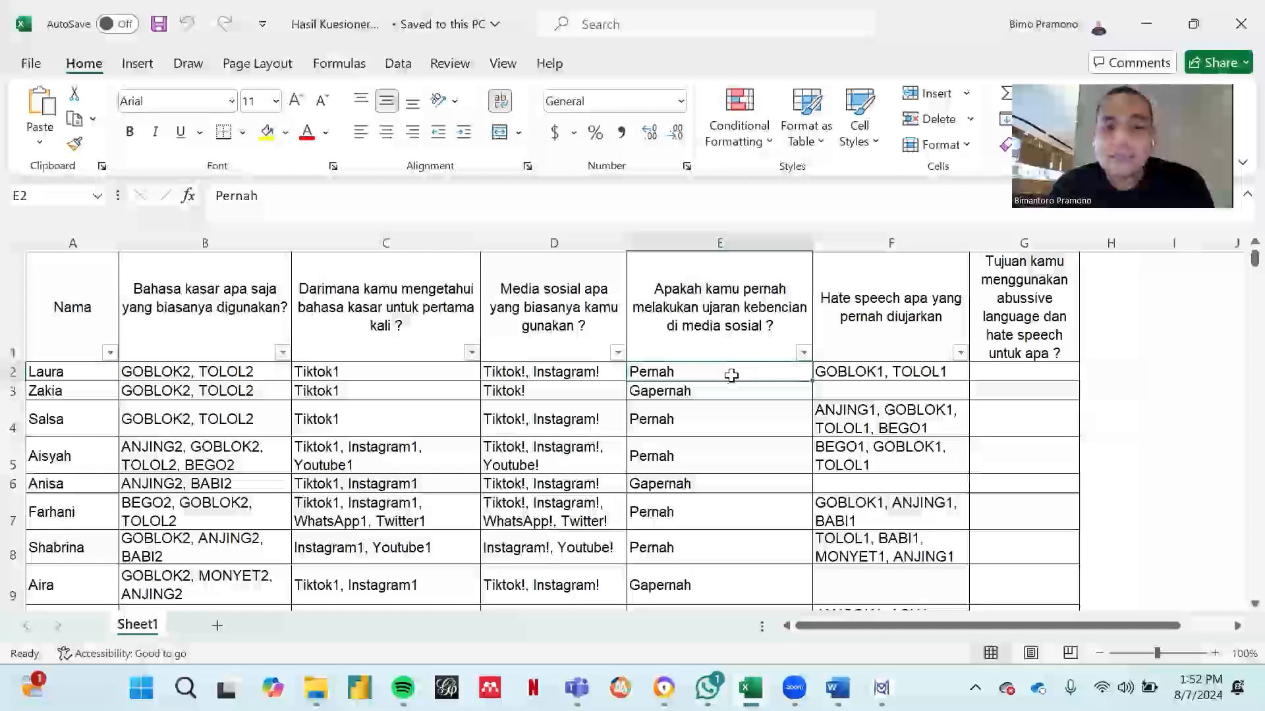
pyautogui.click(741, 391)
pyautogui.click(738, 375)
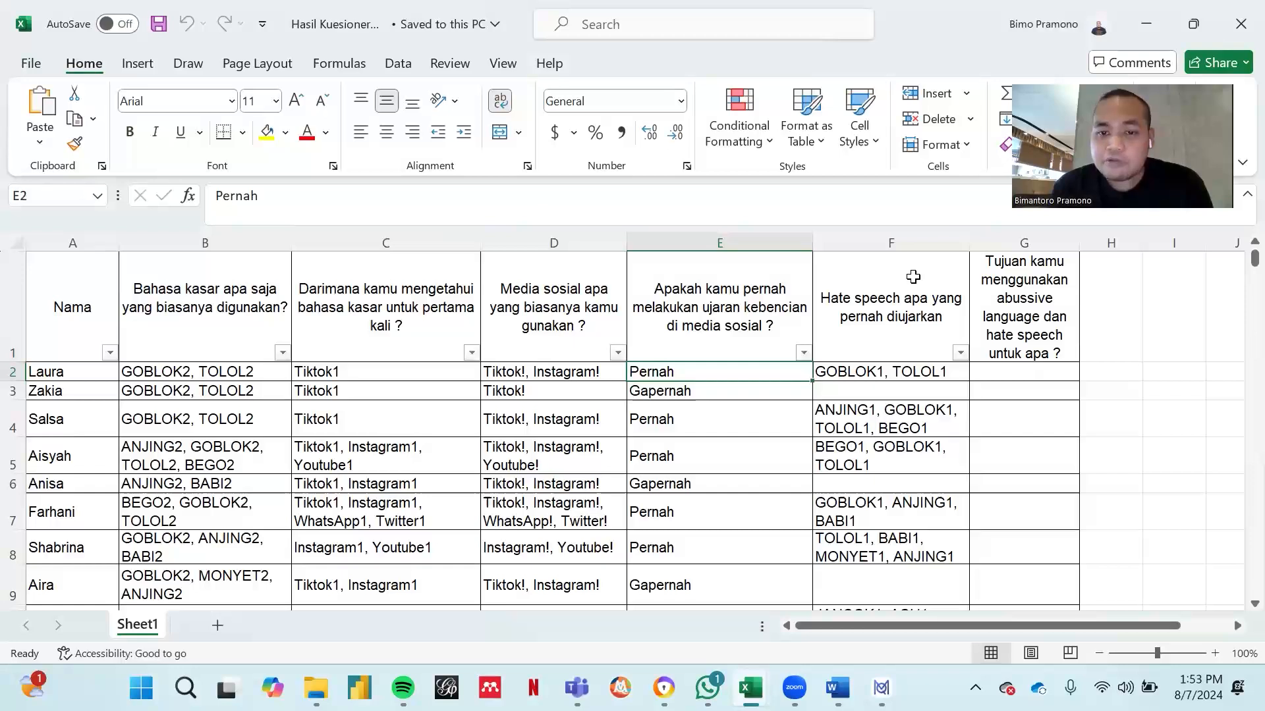
# - Examine the hate speech answers and the first respondent's answers on the source of abusive language and social media used
pyautogui.scroll(-2, 912, 316)
pyautogui.scroll(2, 909, 356)
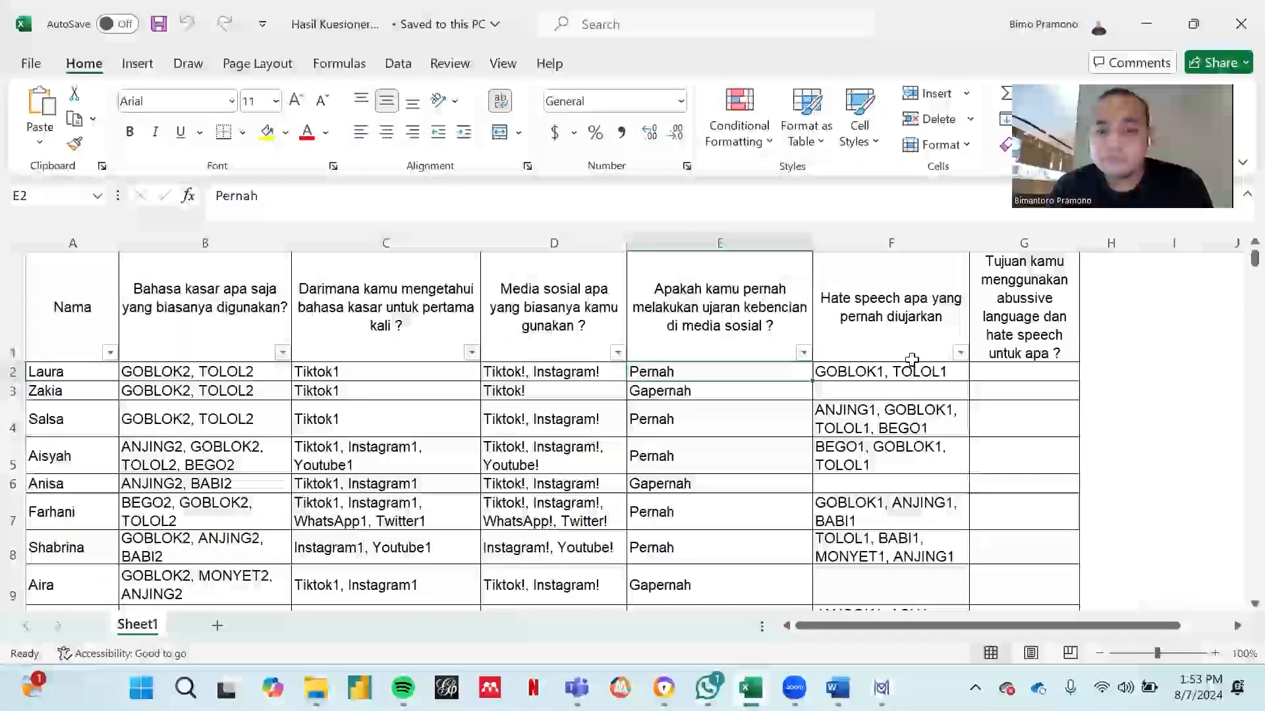
pyautogui.scroll(-2, 903, 393)
pyautogui.scroll(2, 904, 393)
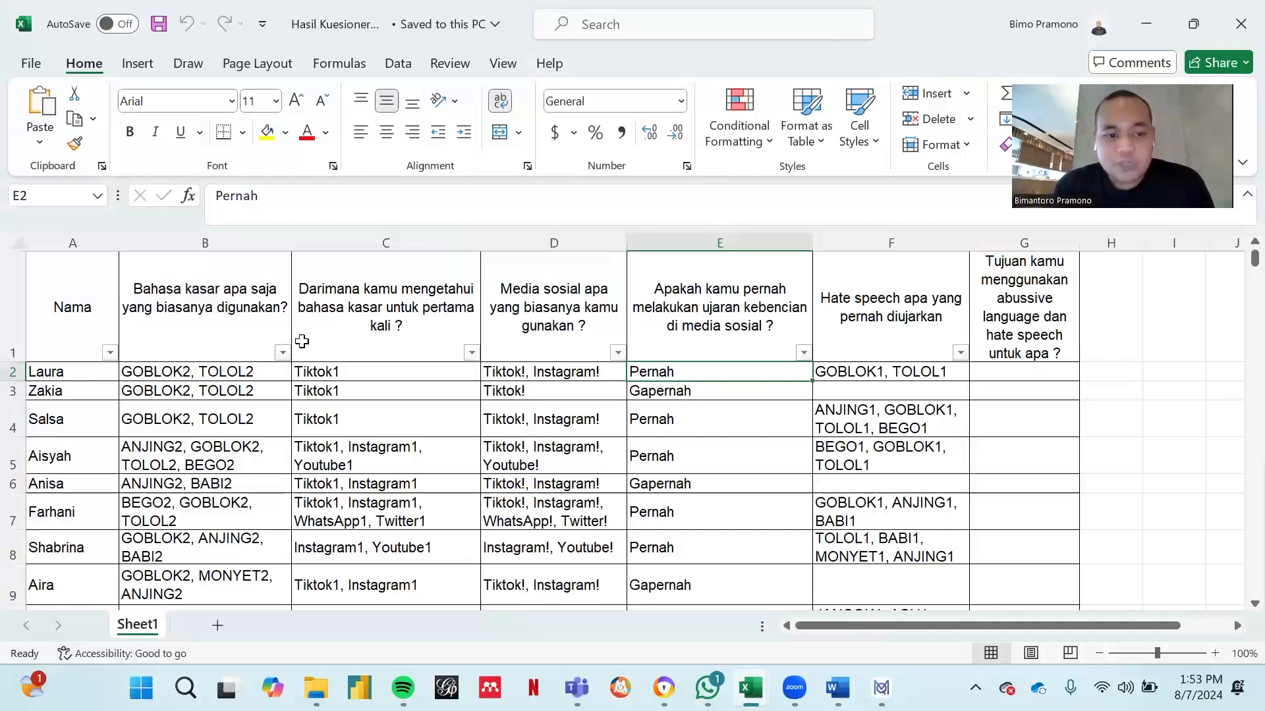
pyautogui.click(365, 372)
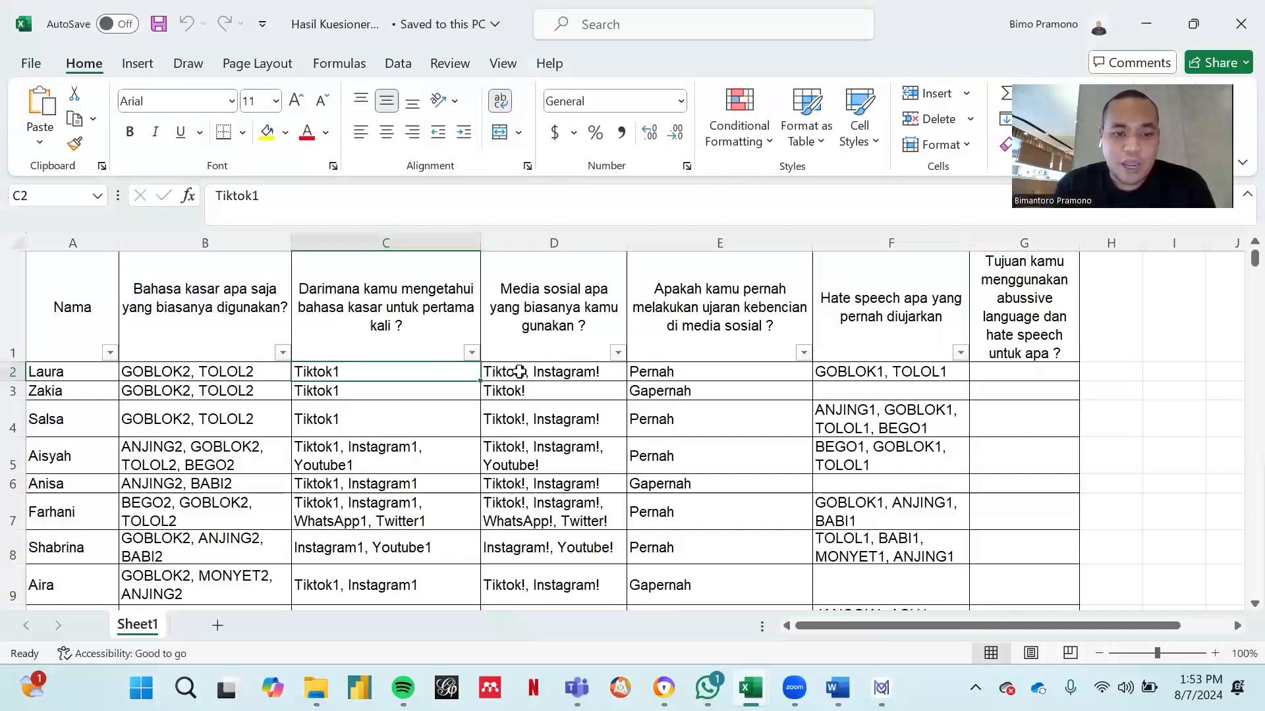
pyautogui.click(582, 375)
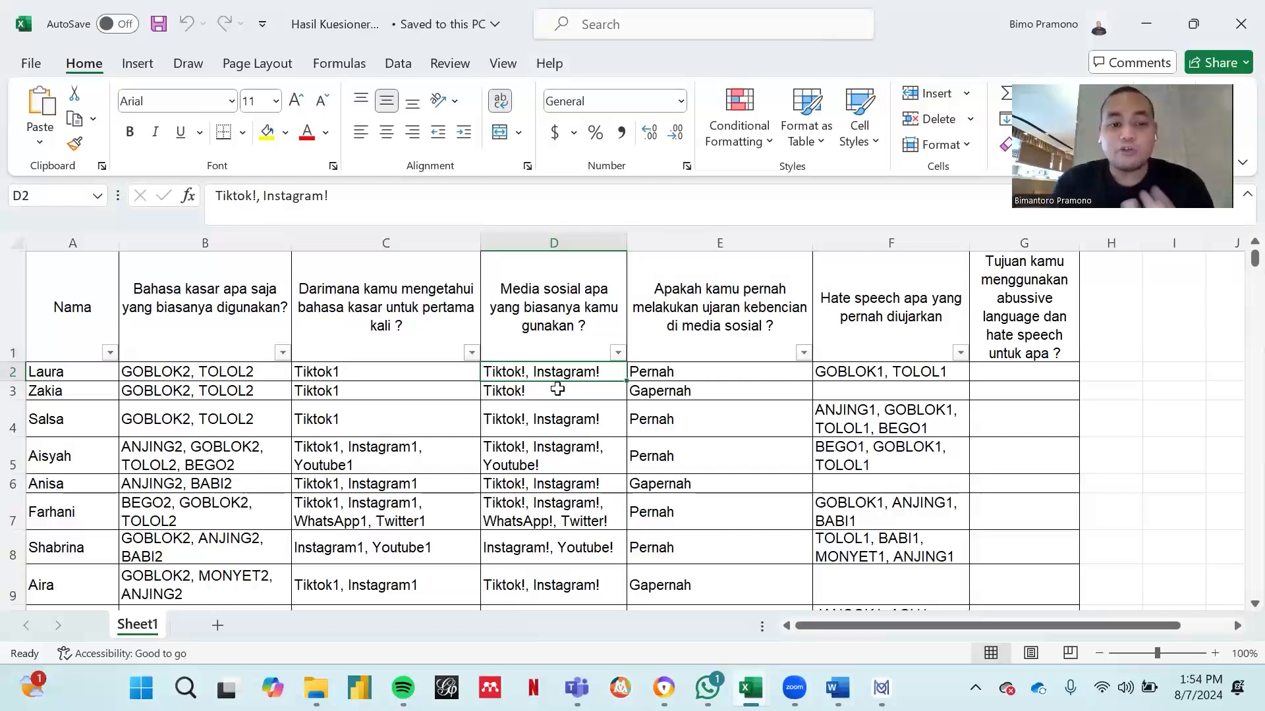
pyautogui.scroll(-5, 566, 400)
pyautogui.scroll(5, 567, 399)
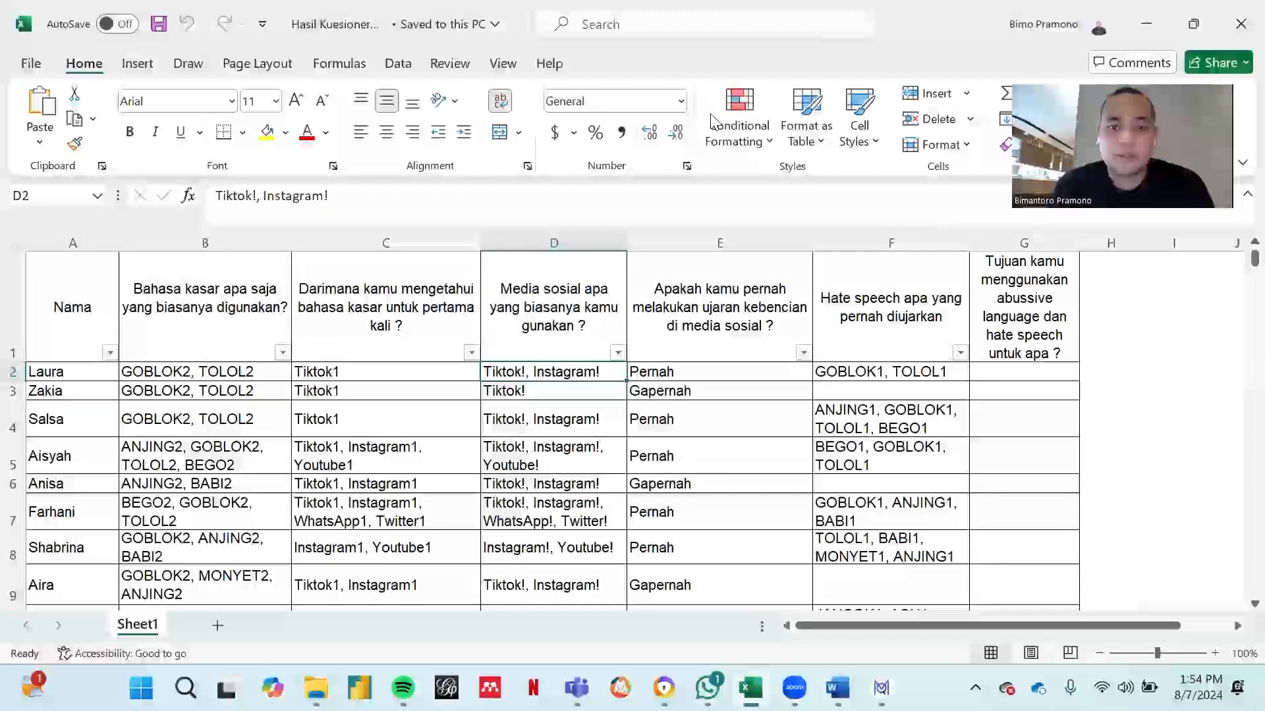
pyautogui.scroll(-2, 534, 378)
pyautogui.scroll(2, 536, 382)
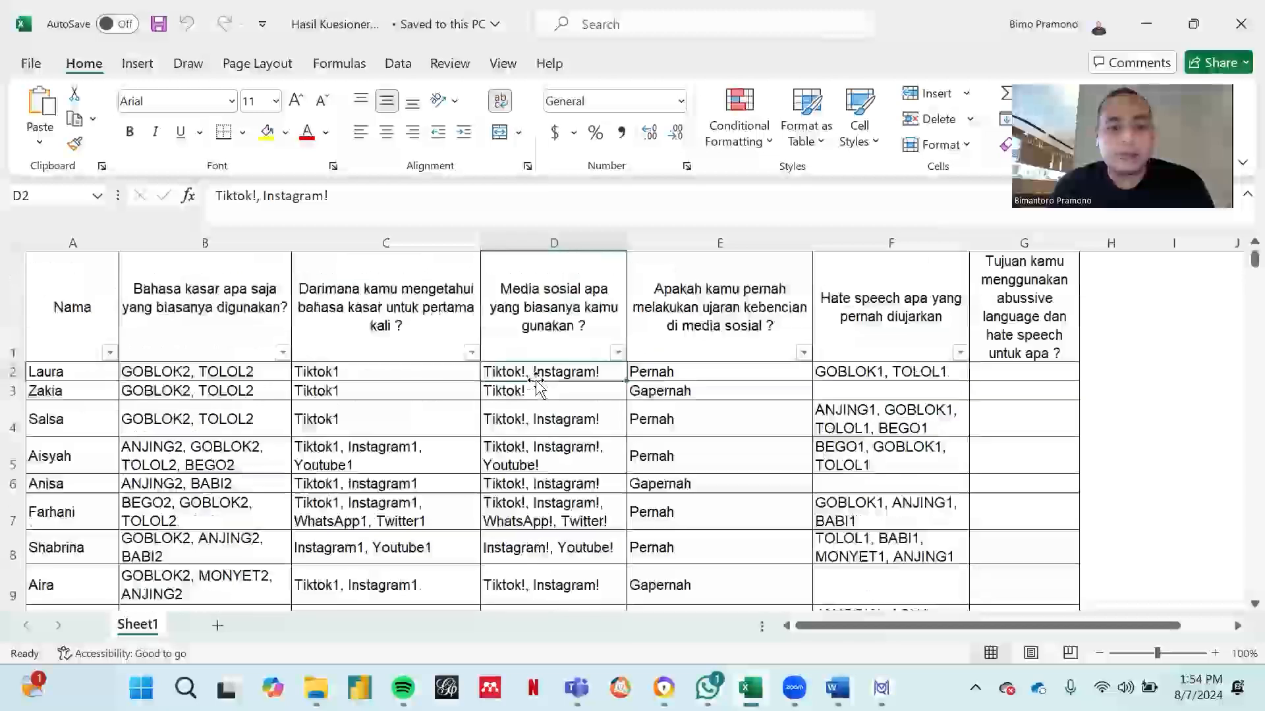
pyautogui.scroll(-4, 535, 379)
pyautogui.scroll(4, 536, 381)
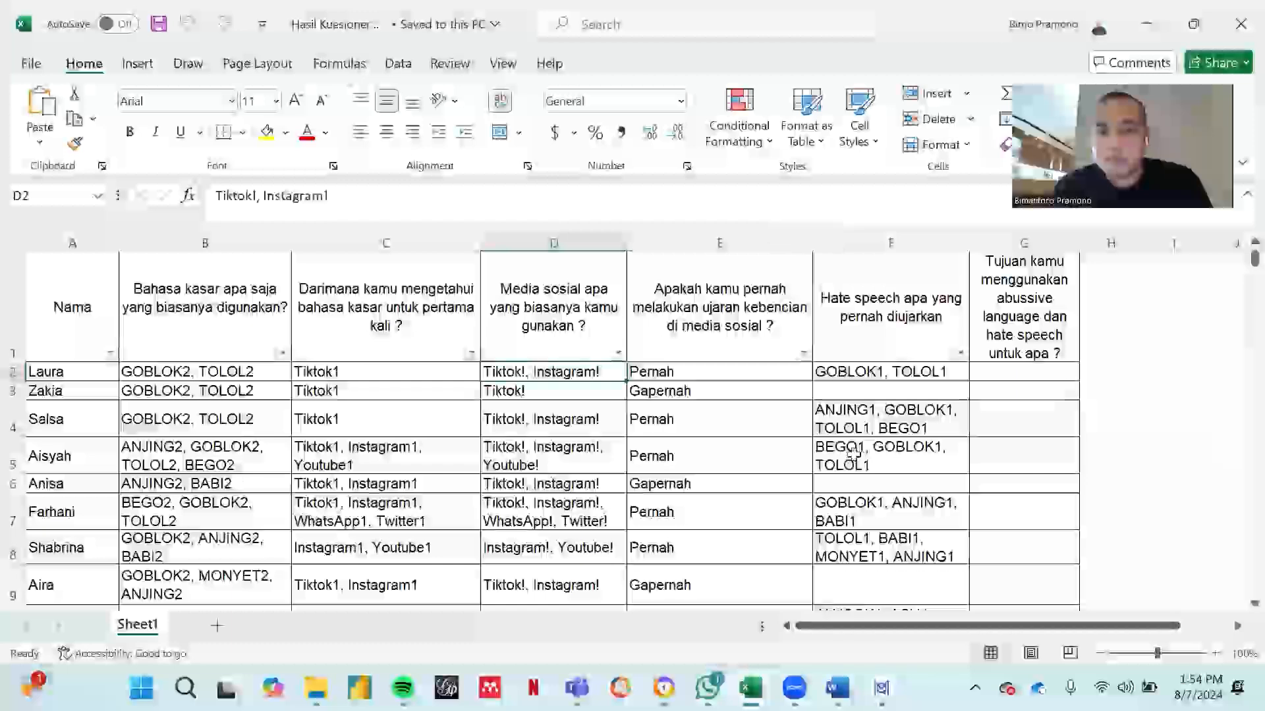
# - Switch to MAXQDA 24 and create a new project named Hate Speech Siswa SD in the Downloads folder
pyautogui.moveTo(881, 689)
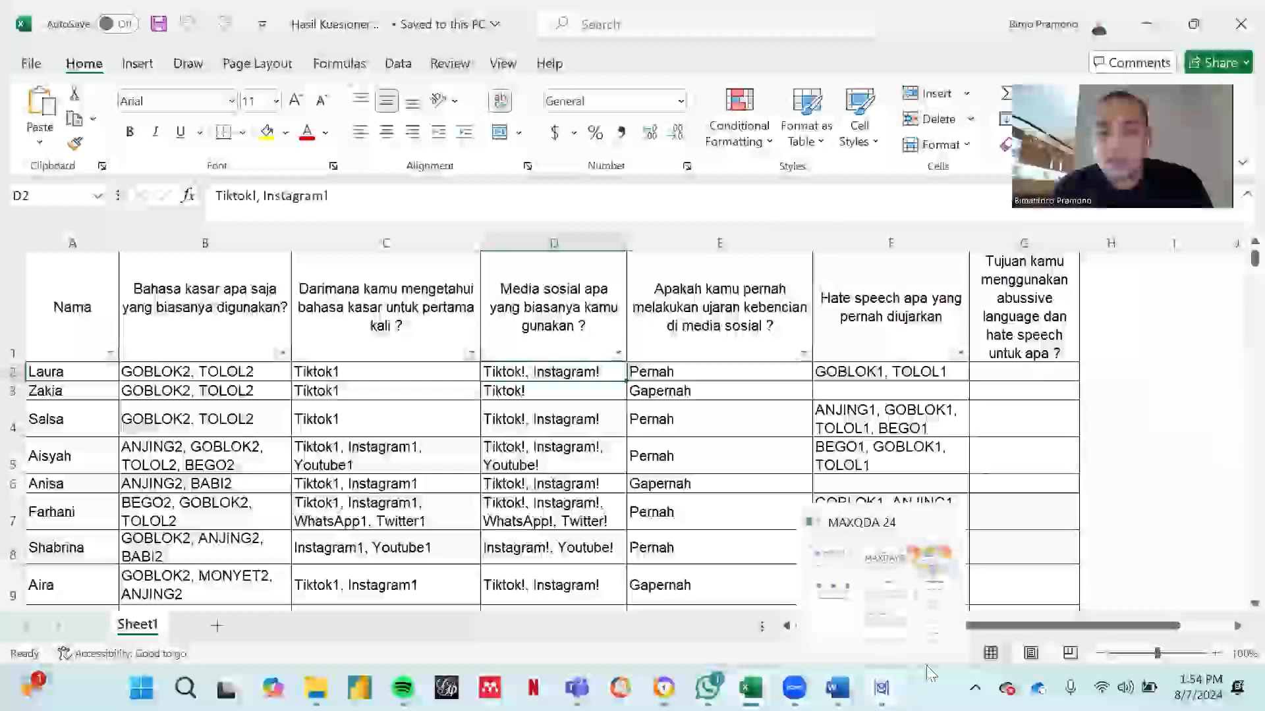
pyautogui.click(866, 579)
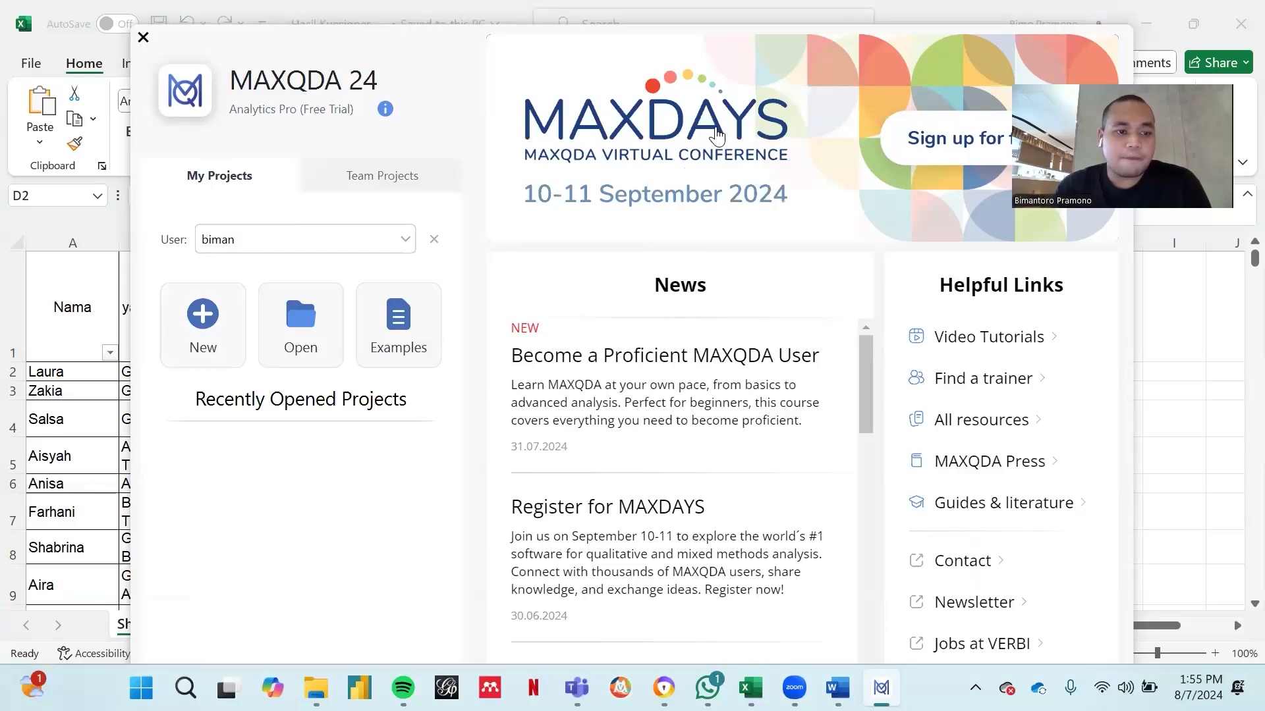
pyautogui.click(200, 343)
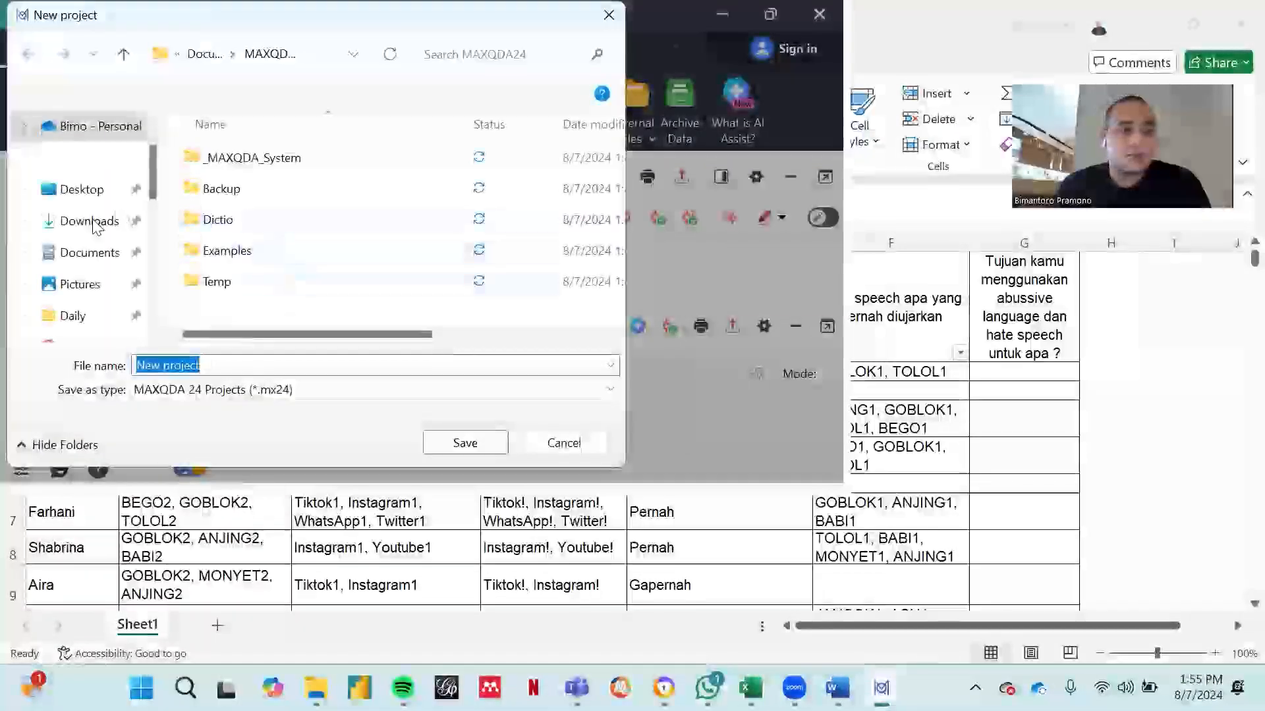
pyautogui.click(93, 222)
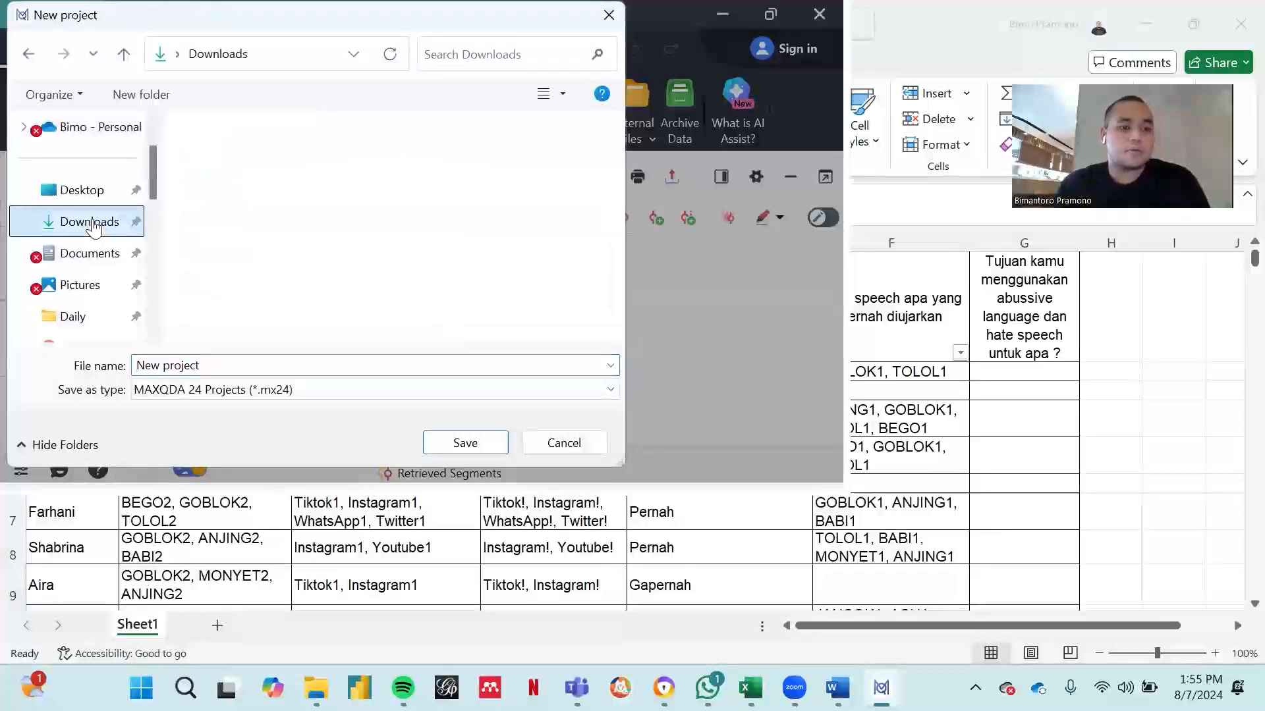
pyautogui.click(304, 369)
pyautogui.write('Hate ')
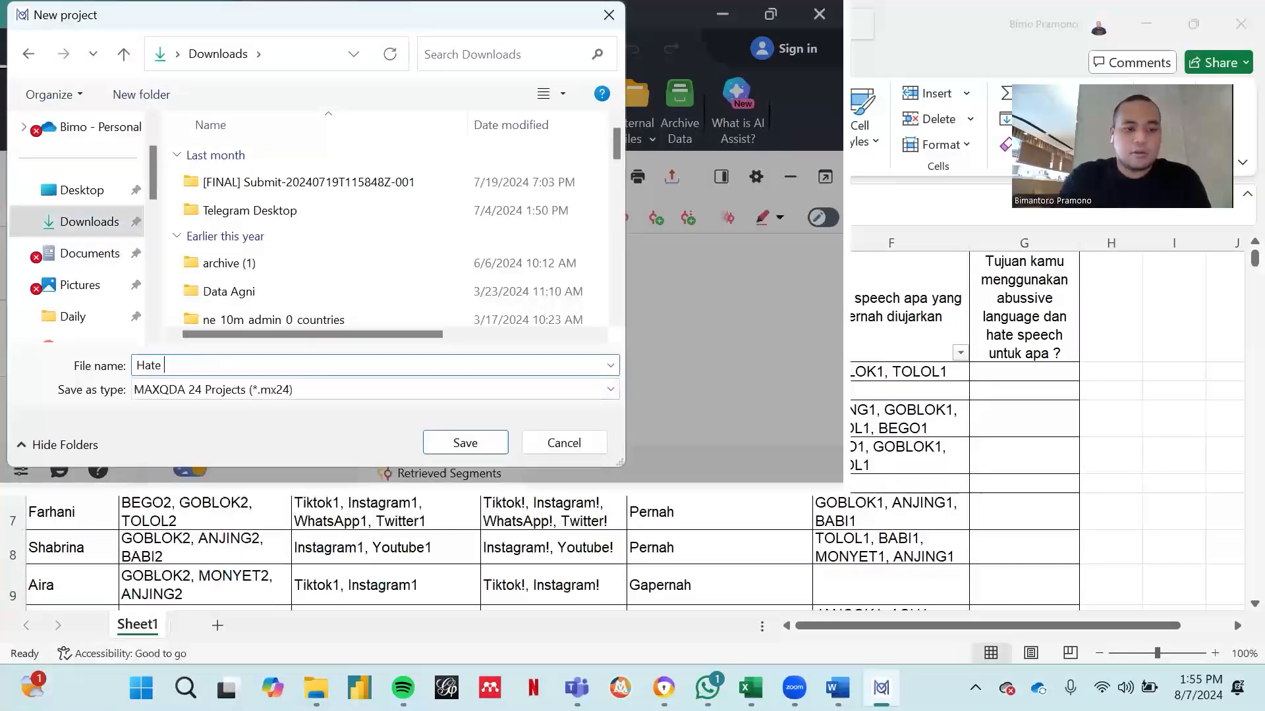
pyautogui.write('Speech')
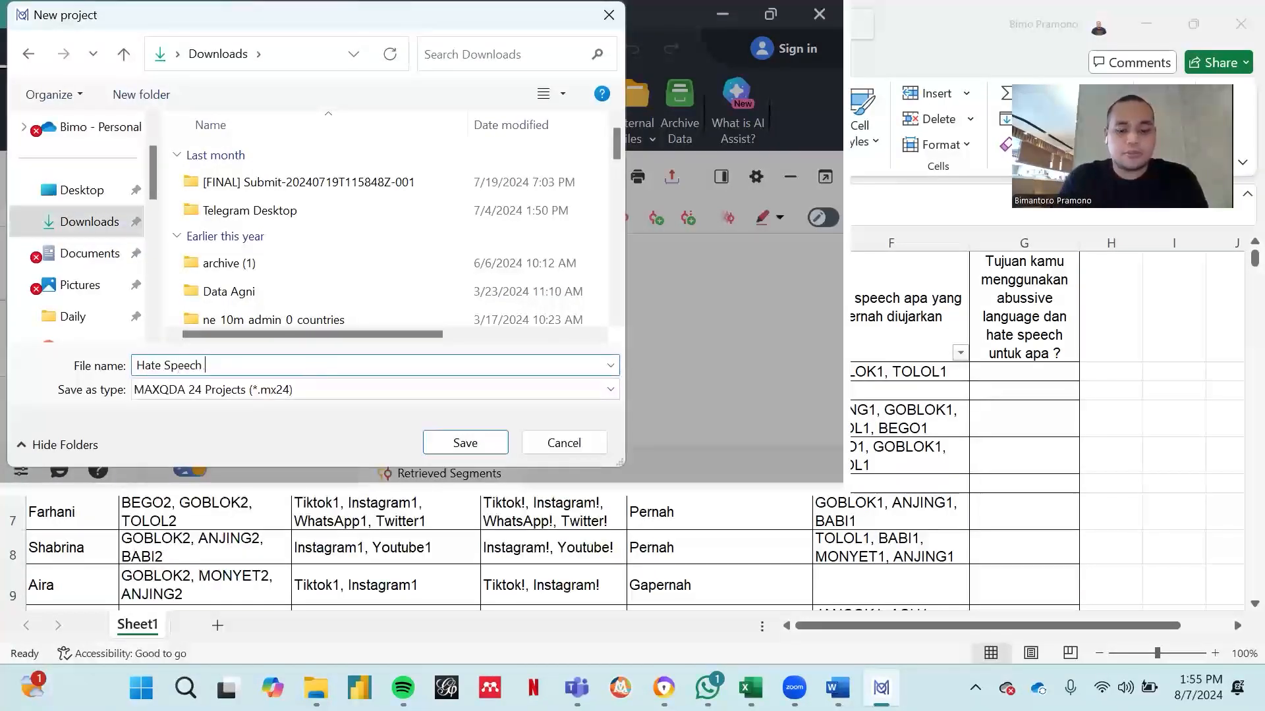
pyautogui.write(' D')
pyautogui.press('BackSpace')
pyautogui.press('BackSpace')
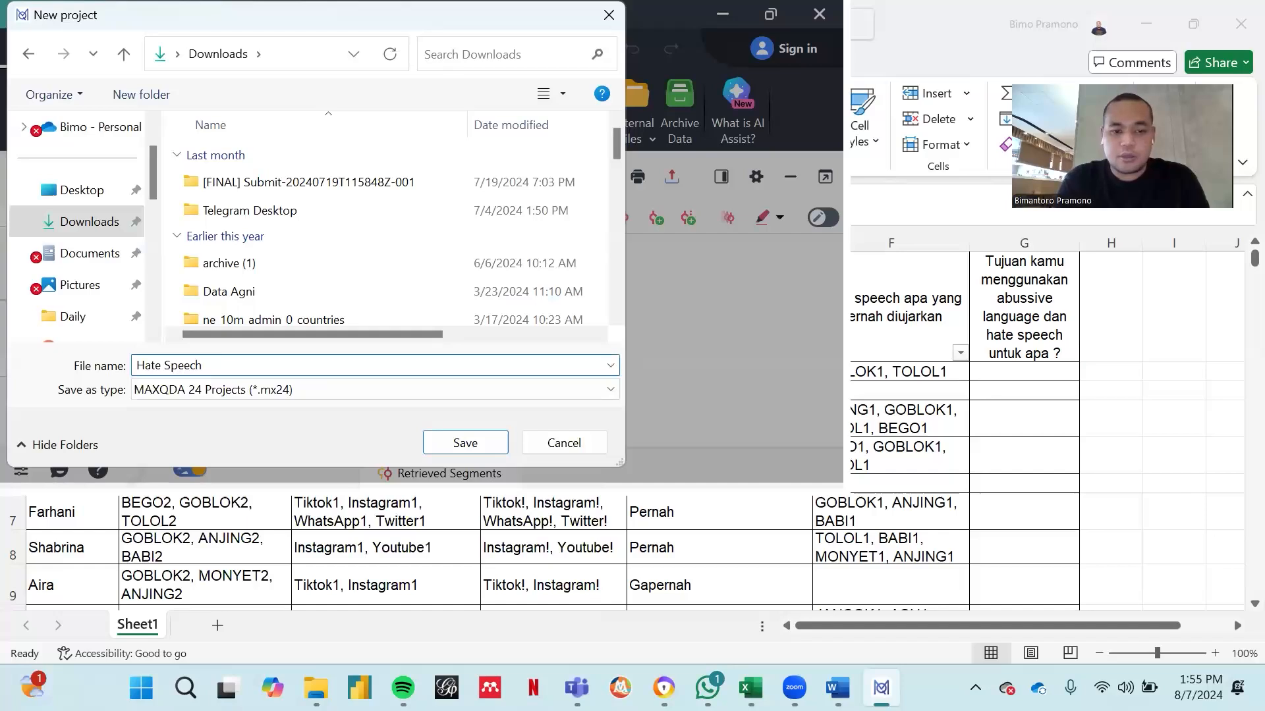
pyautogui.write('Siswa SD')
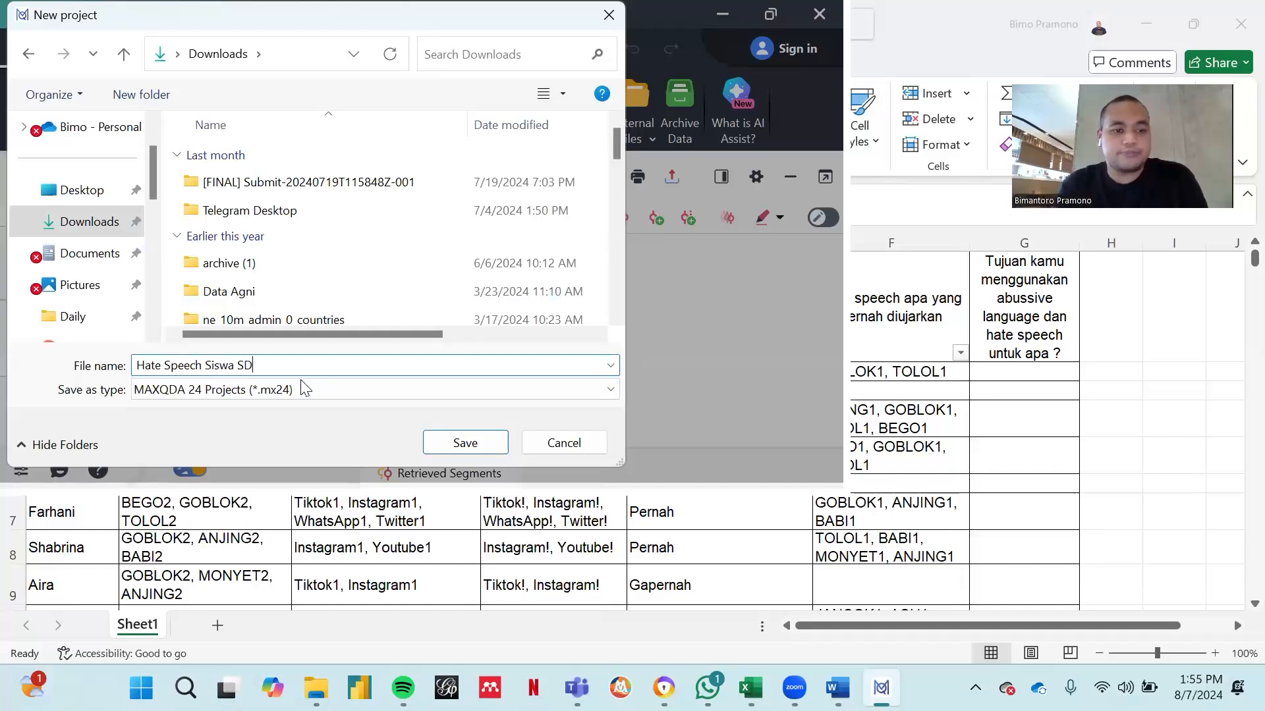
pyautogui.click(462, 442)
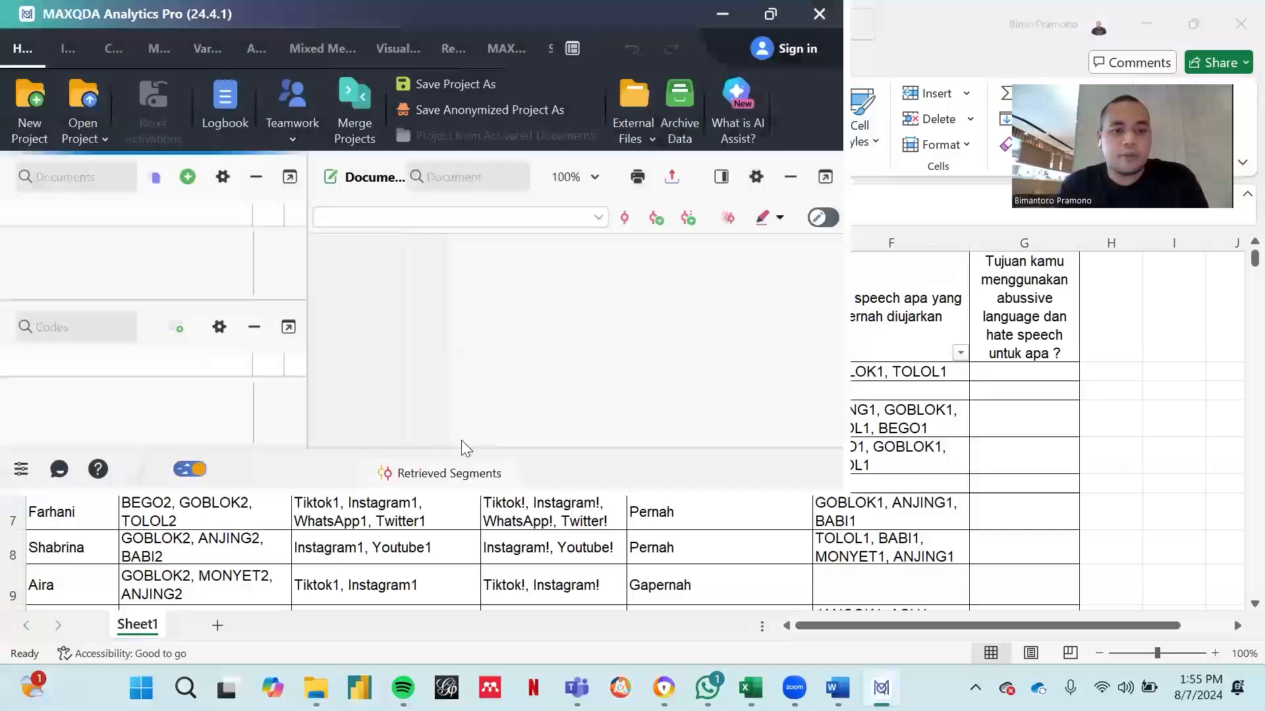
# - Maximize the project window and choose the Hasil Kuesioner - EM workbook from Downloads for importing documents from an Excel spreadsheet
pyautogui.click(765, 18)
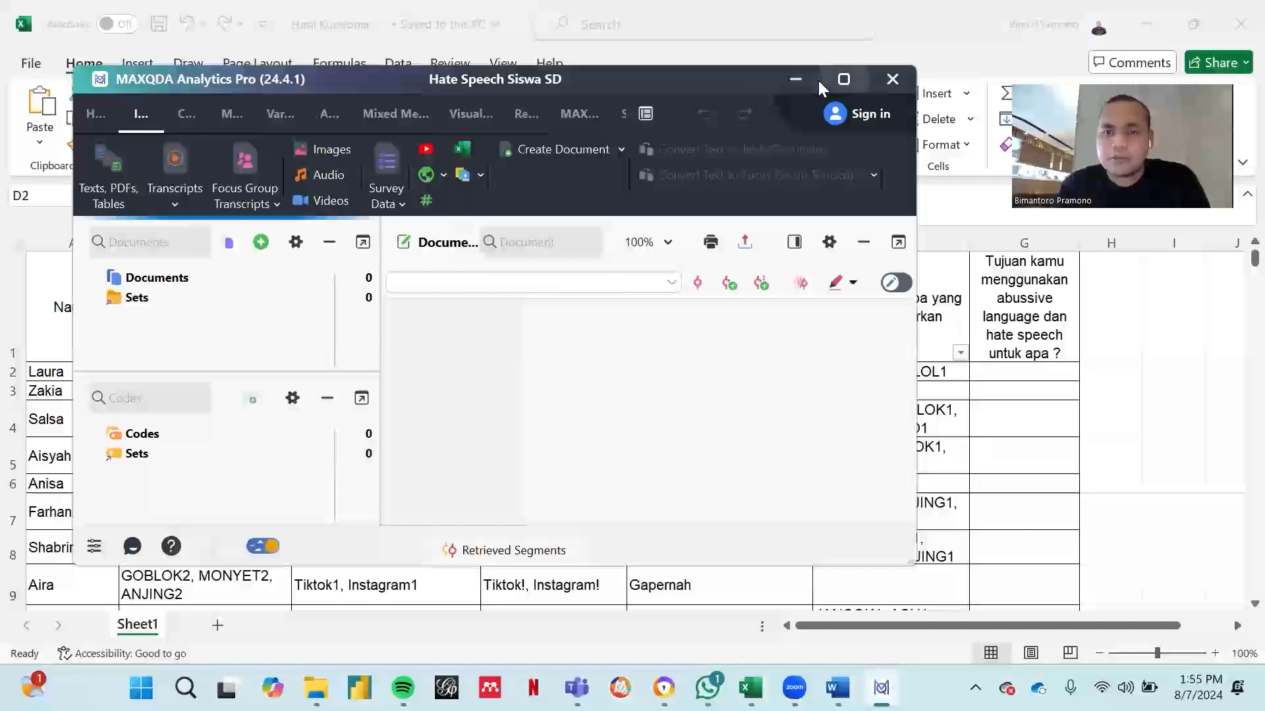
pyautogui.click(818, 80)
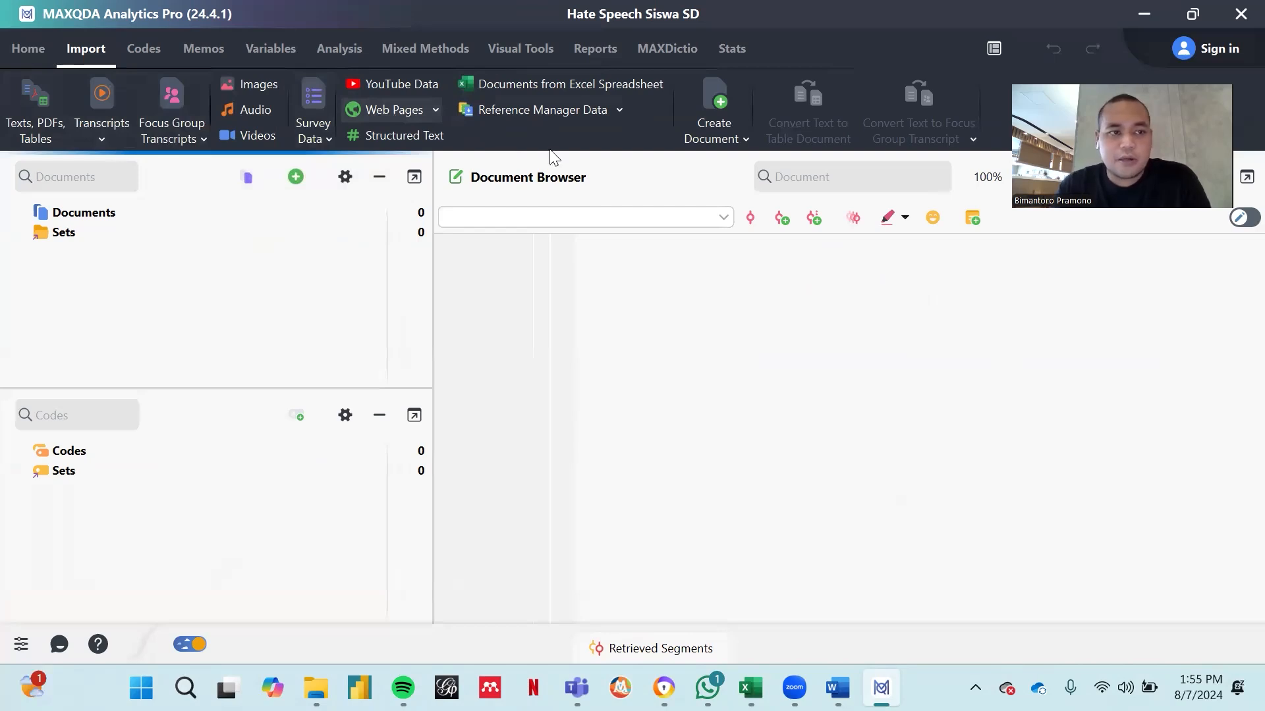
pyautogui.click(529, 87)
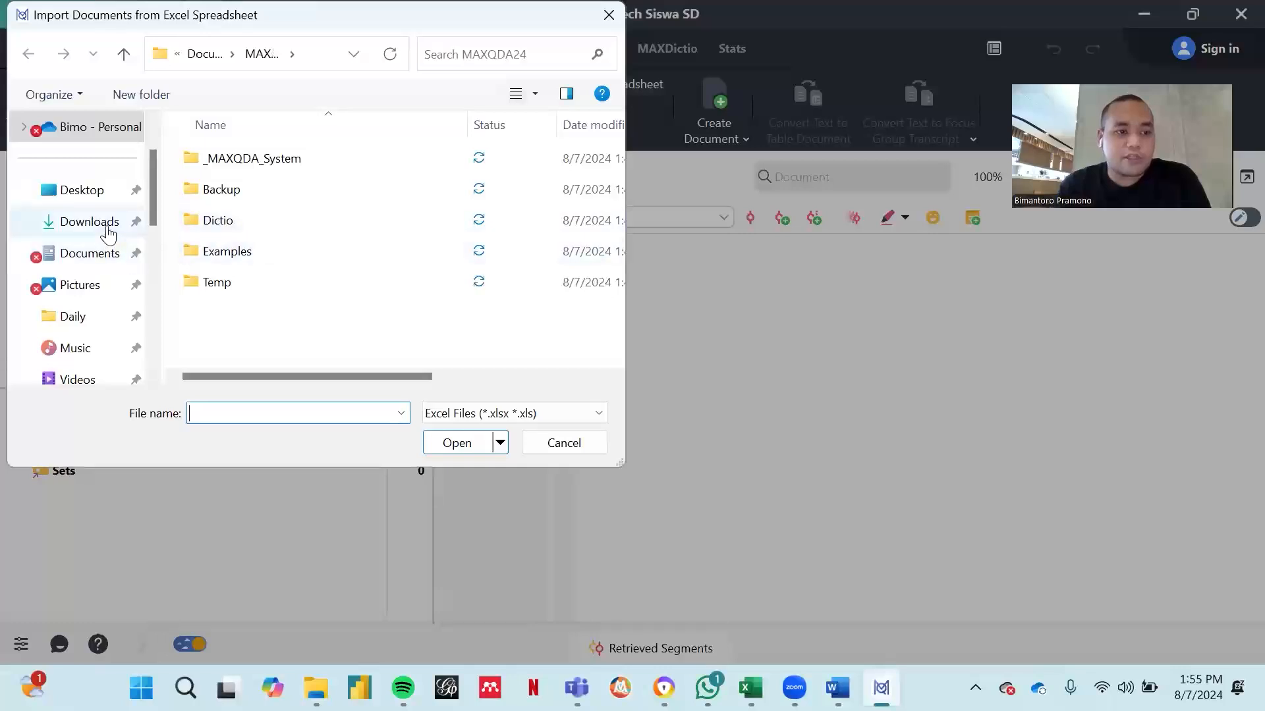
pyautogui.click(89, 222)
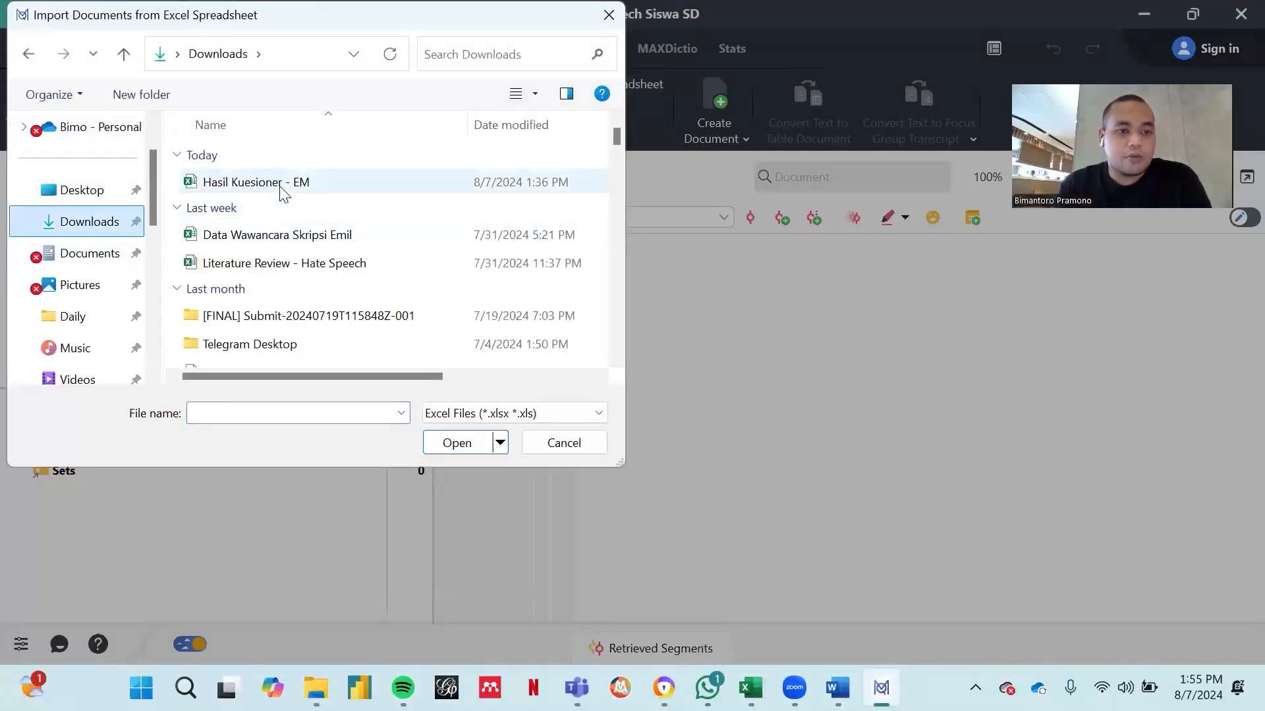
pyautogui.click(282, 191)
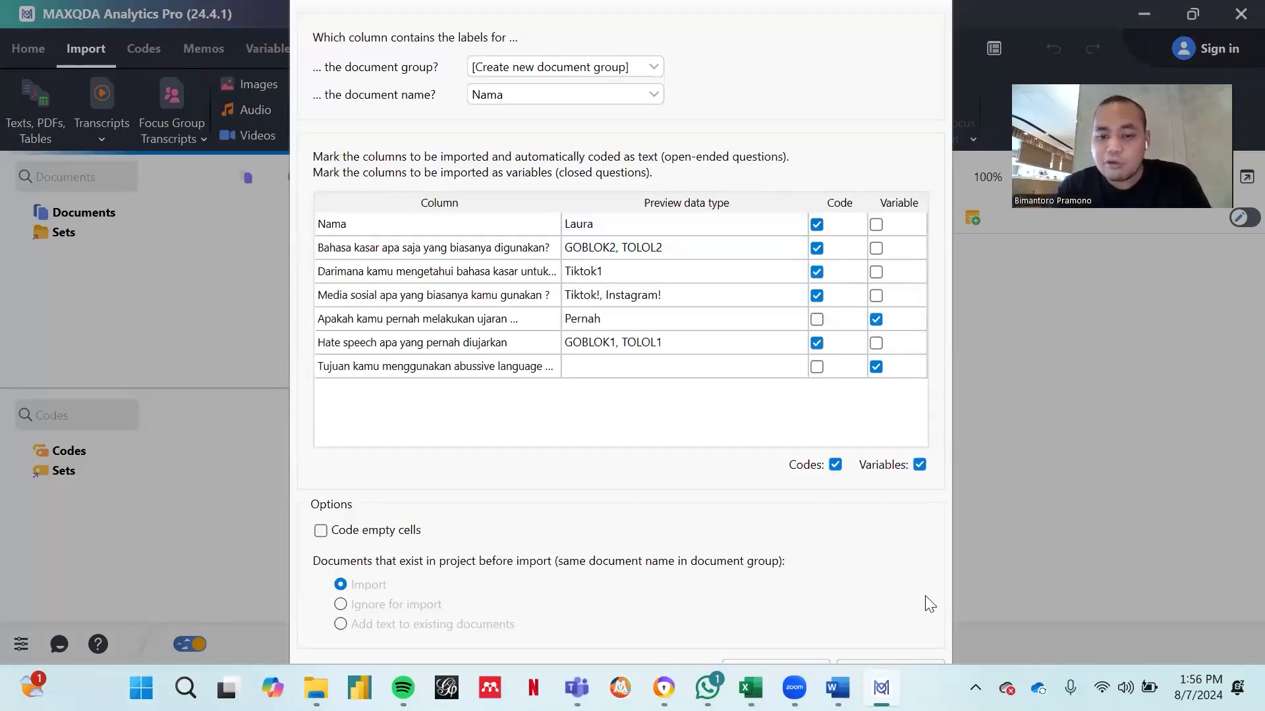
# - Import the documents named by the Nama column, with open-ended answers coded and the two closed questions as new text variables
pyautogui.click(806, 661)
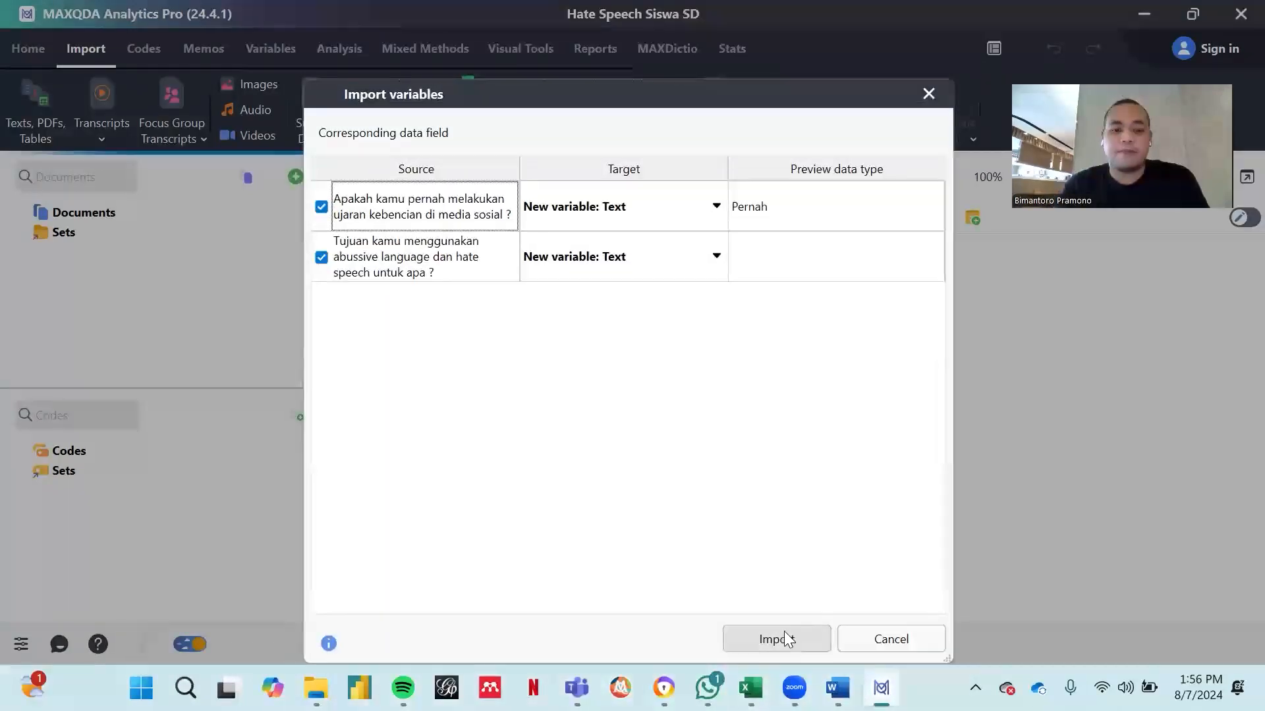
pyautogui.click(785, 633)
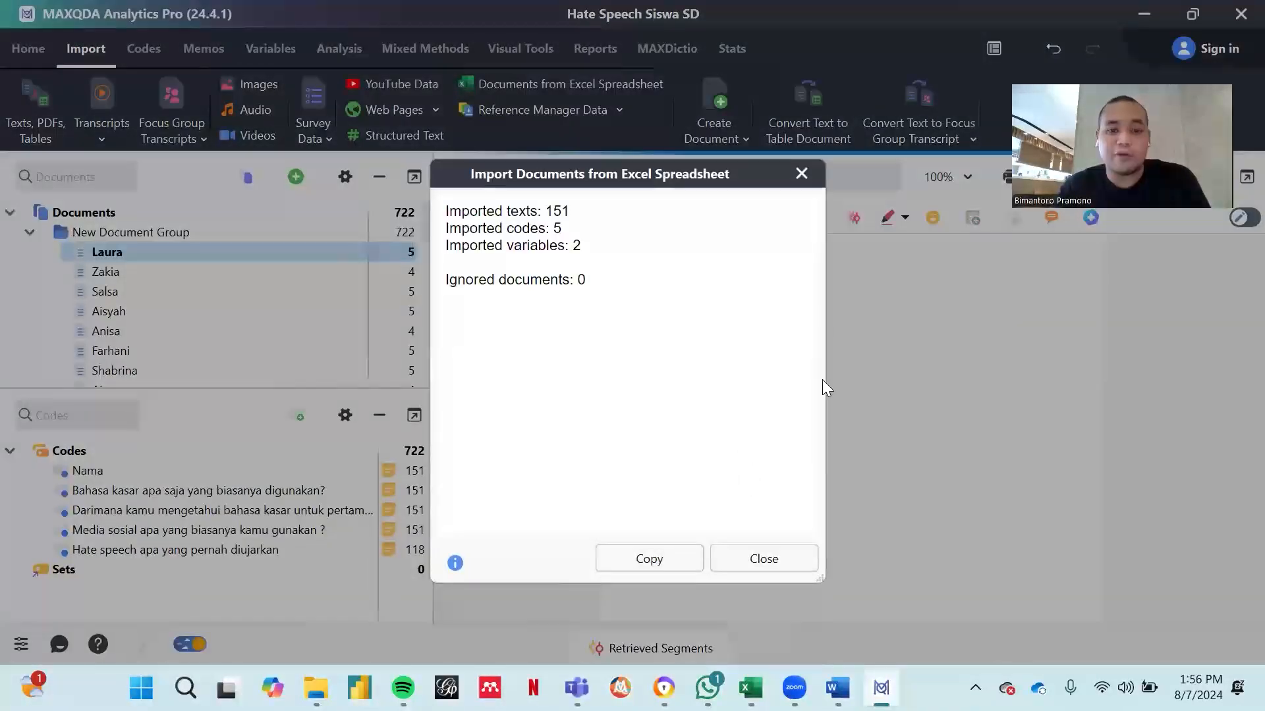
pyautogui.click(801, 173)
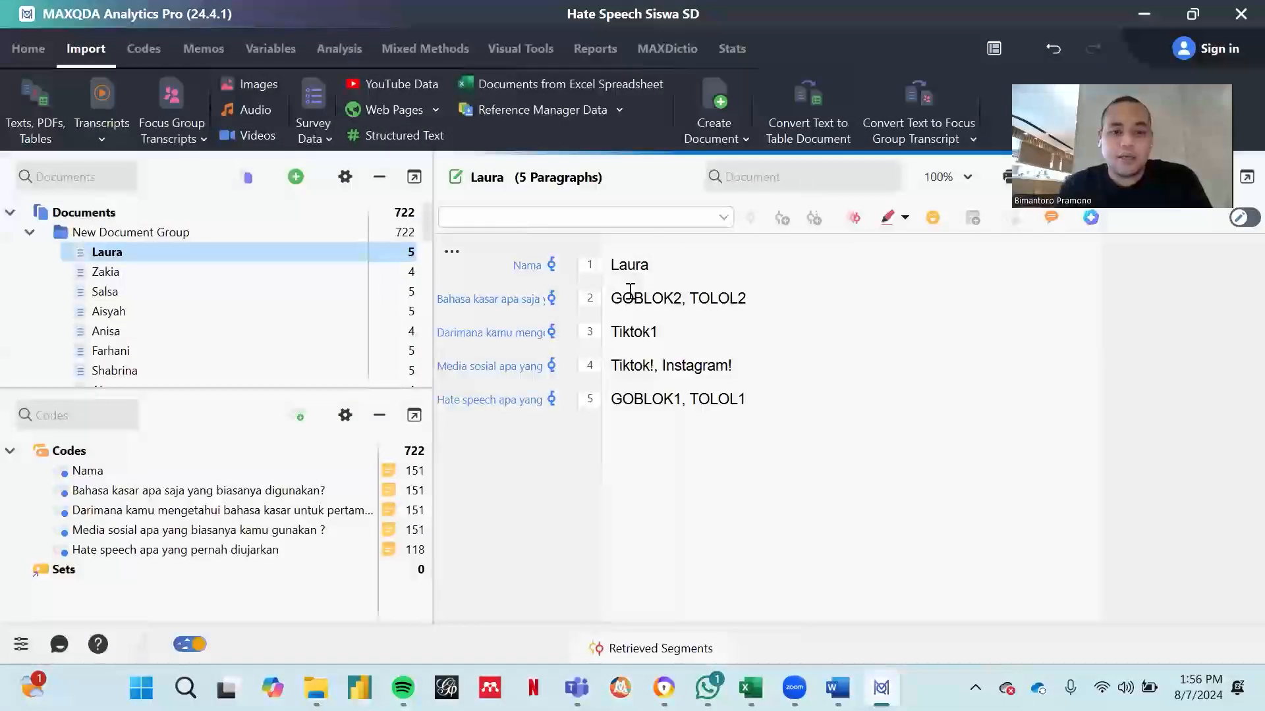
# - Examine the first respondent's imported document, checking which question each code label beside the answers stands for
pyautogui.click(296, 177)
pyautogui.click(474, 420)
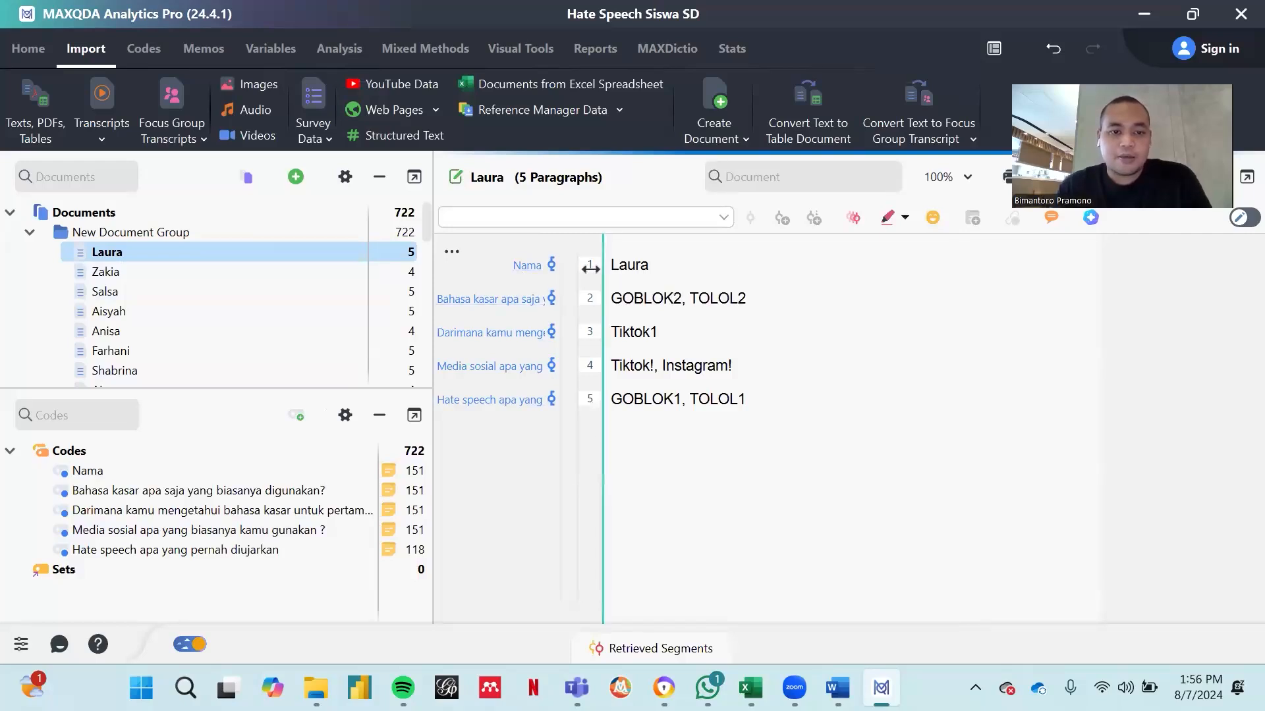
pyautogui.moveTo(468, 298)
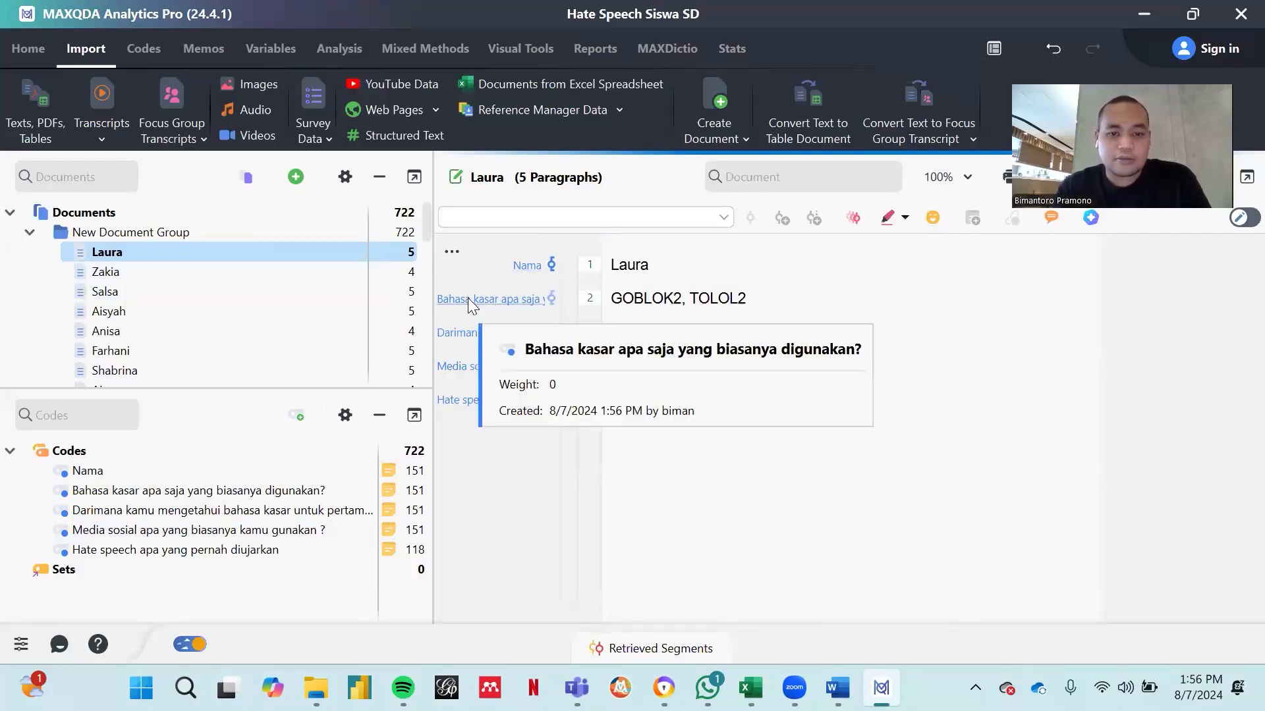
pyautogui.moveTo(468, 333)
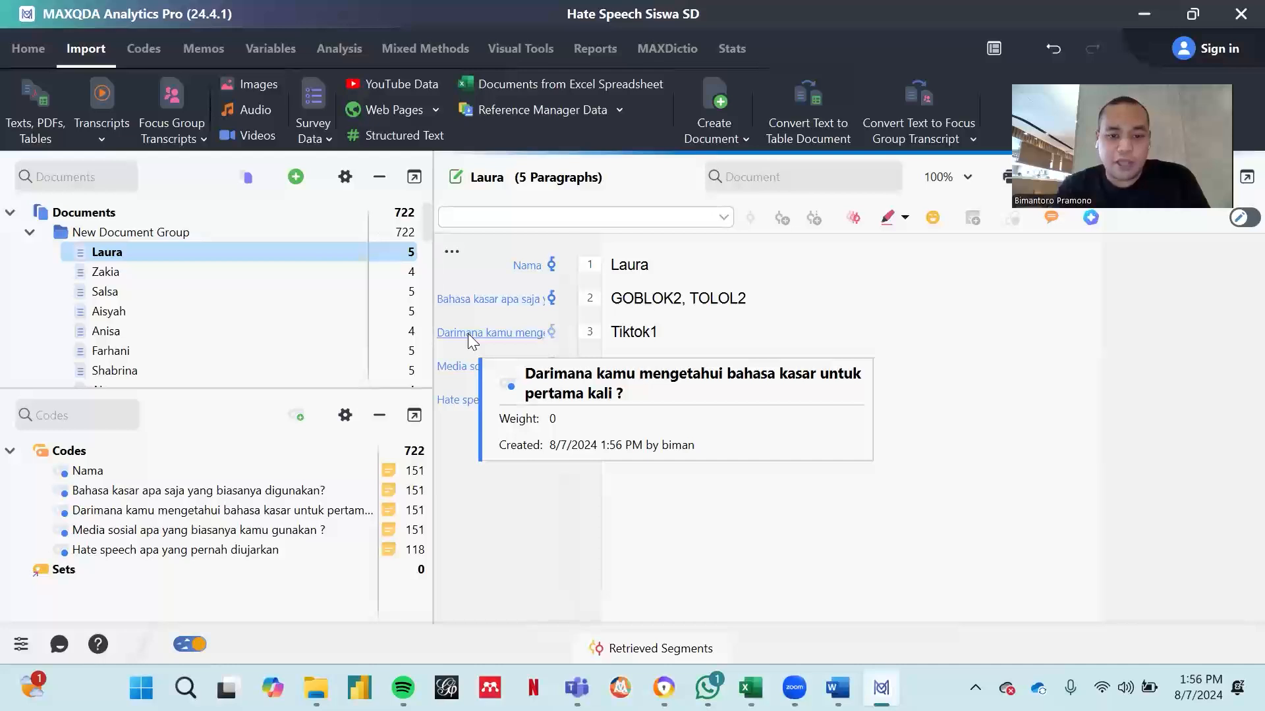
pyautogui.moveTo(467, 368)
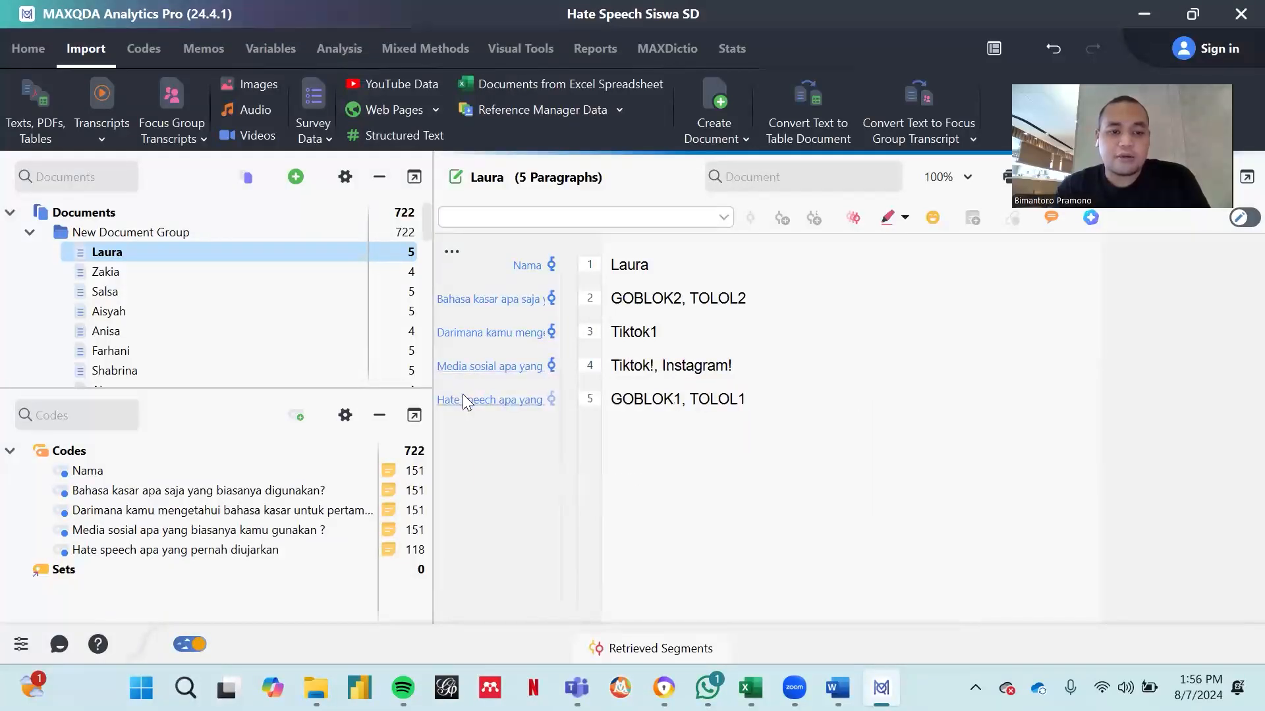
pyautogui.moveTo(462, 396)
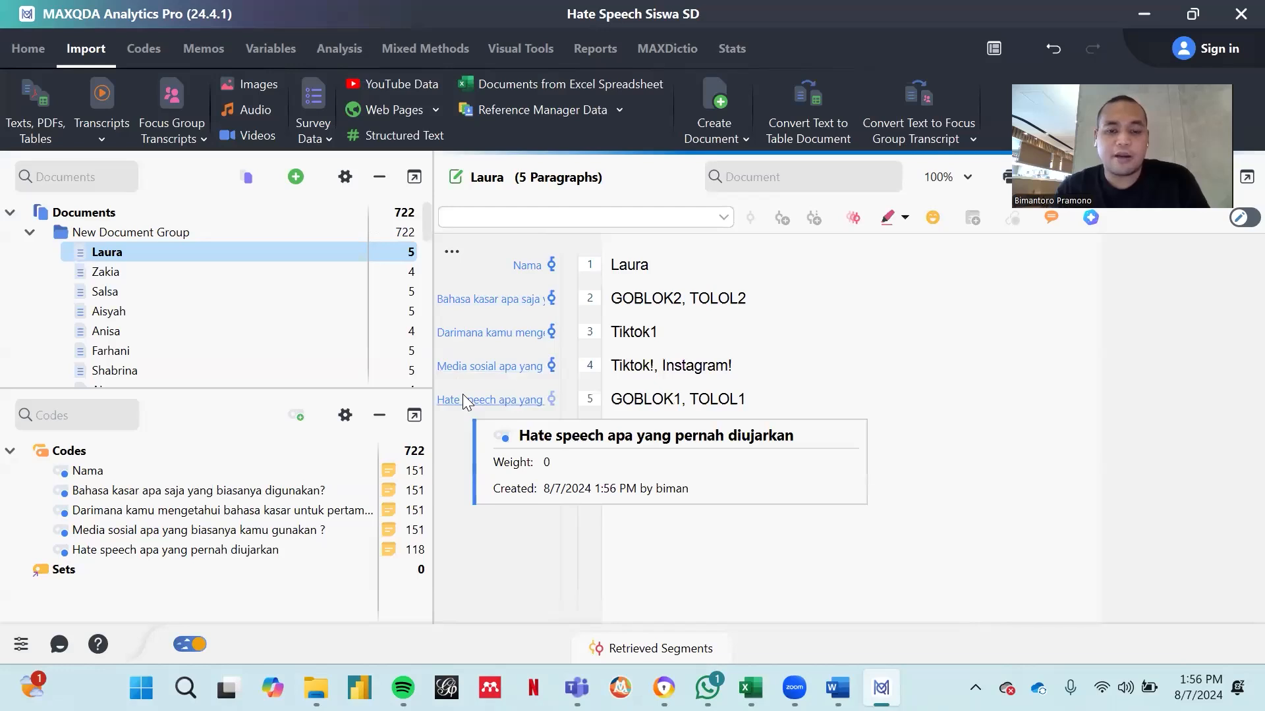